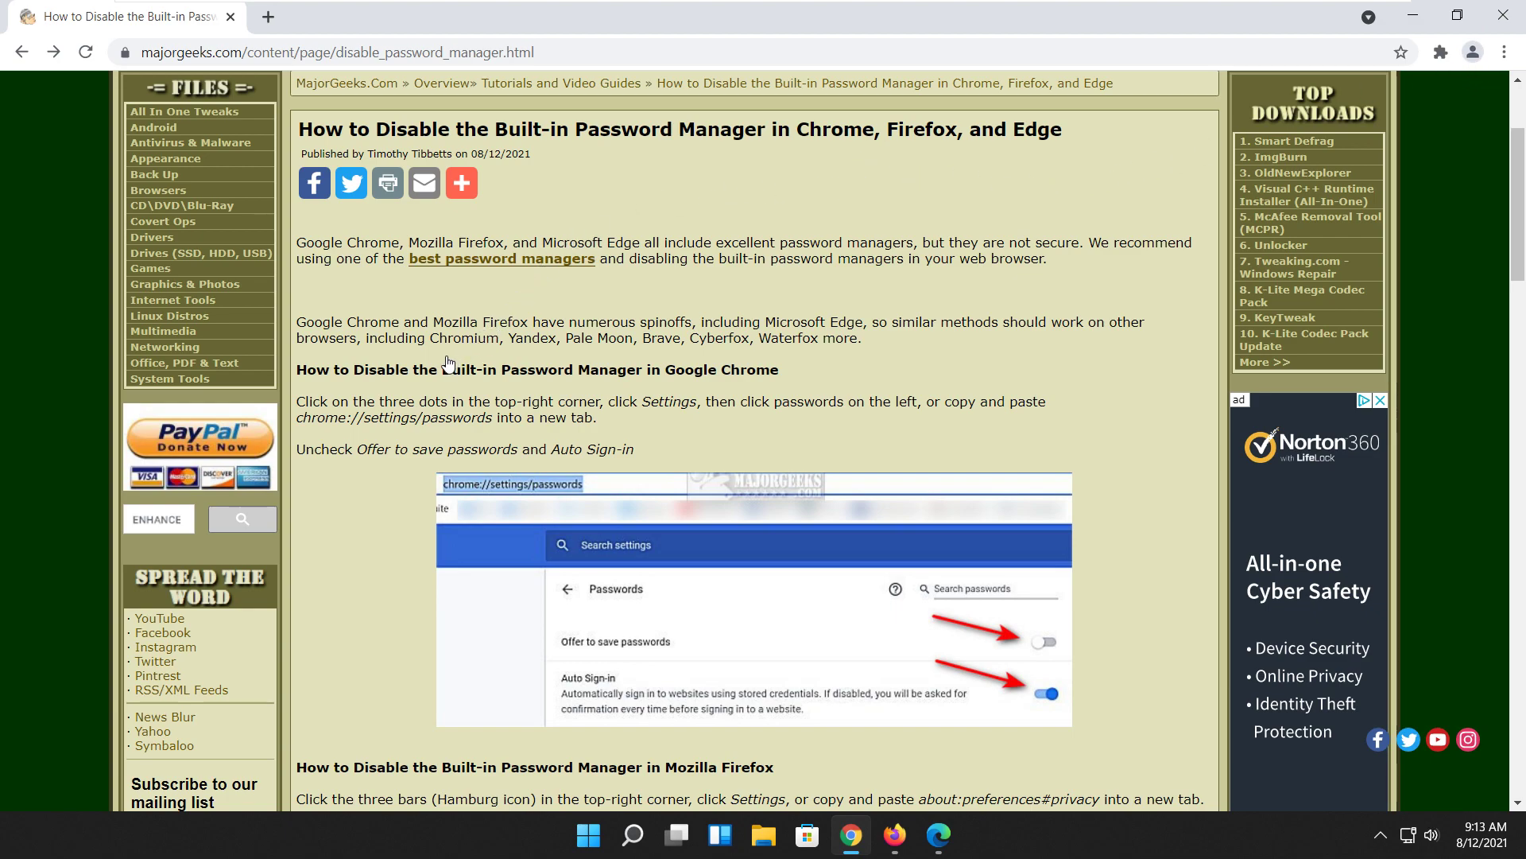
Open the best password managers article and read down to the browser password-storage sentence
{"action": "left_click", "coordinate": [505, 262]}
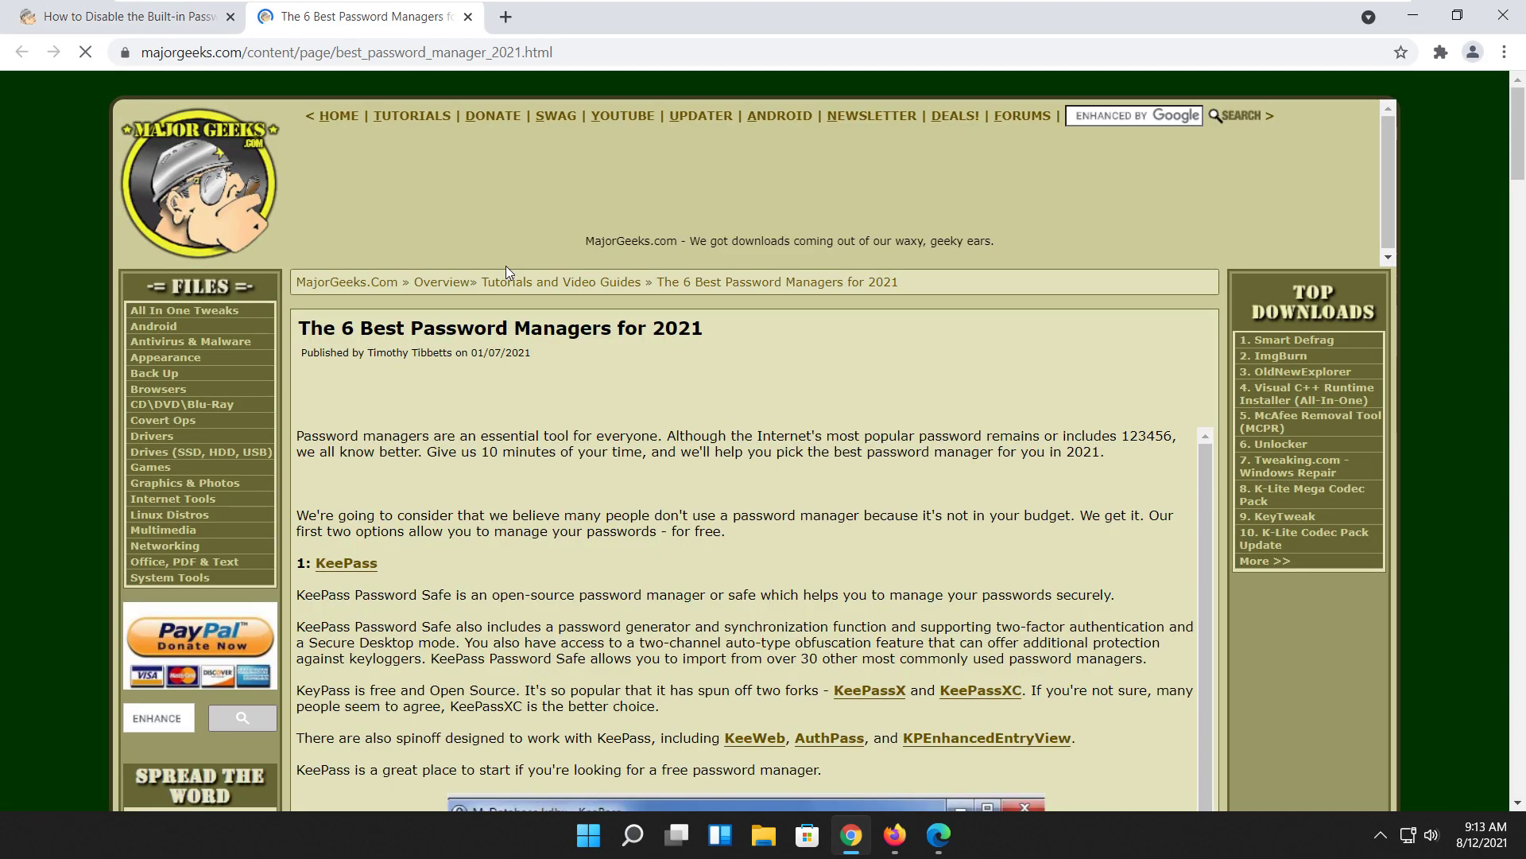
{"action": "scroll", "coordinate": [589, 441], "scroll_direction": "down", "scroll_amount": 2}
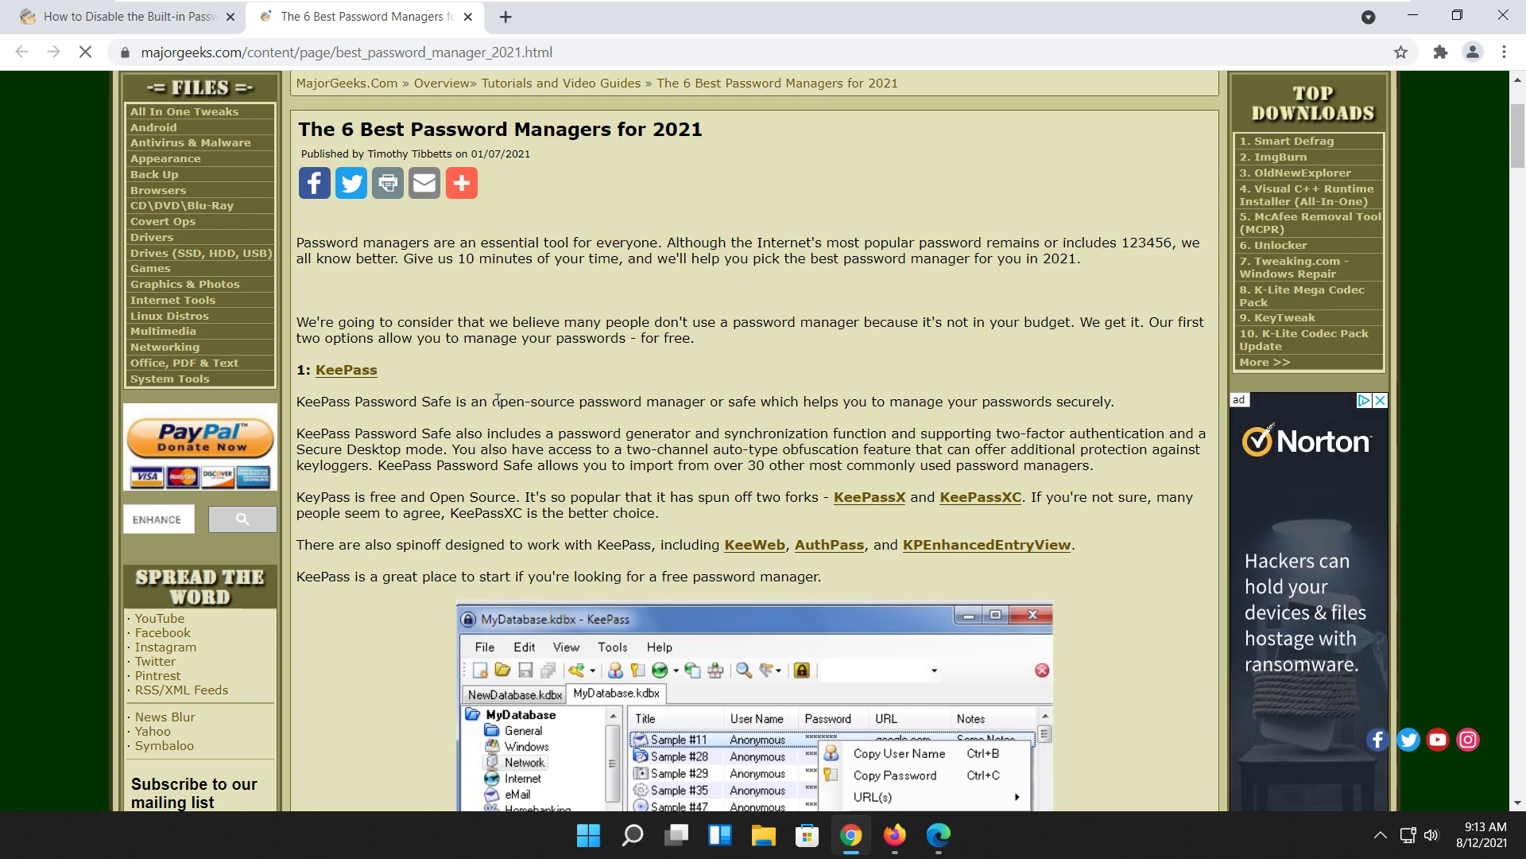
{"action": "scroll", "coordinate": [414, 440], "scroll_direction": "down", "scroll_amount": 3}
{"action": "scroll", "coordinate": [413, 441], "scroll_direction": "down", "scroll_amount": 17}
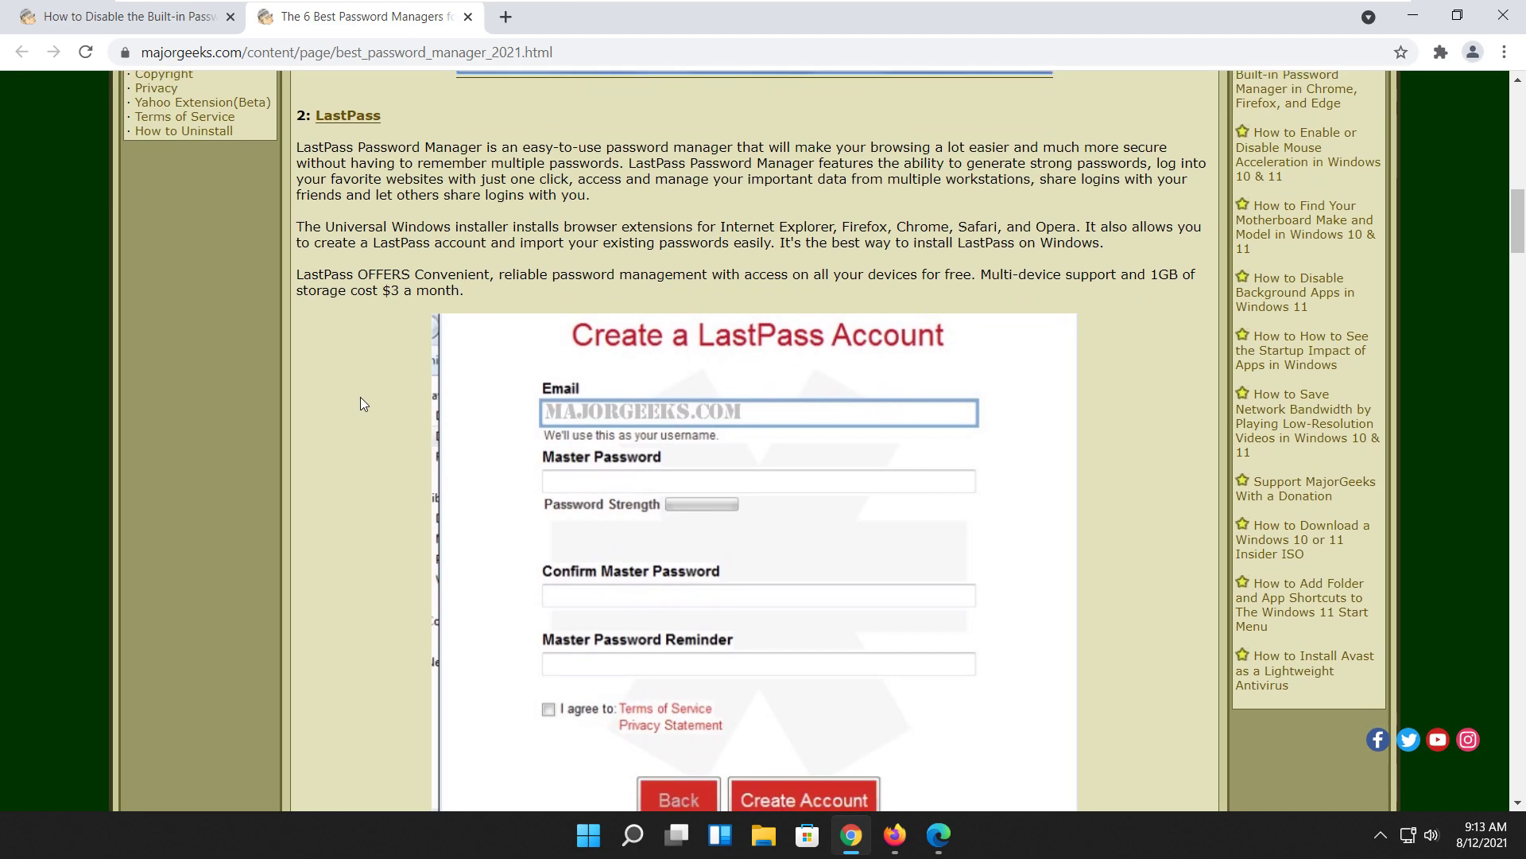
{"action": "scroll", "coordinate": [360, 402], "scroll_direction": "down", "scroll_amount": 2}
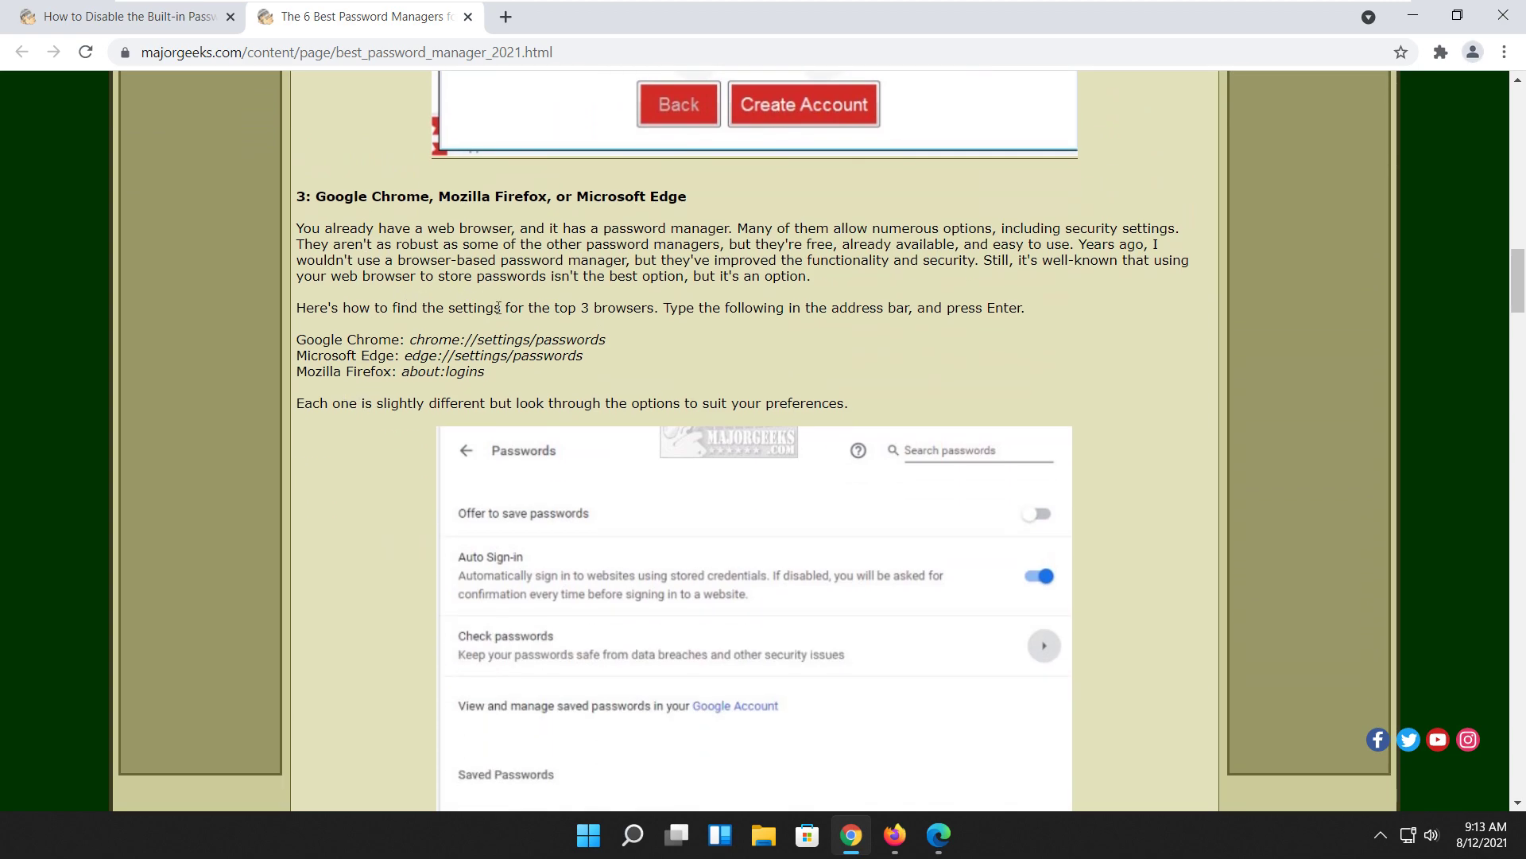
{"action": "left_click_drag", "start_coordinate": [984, 262], "coordinate": [993, 278]}
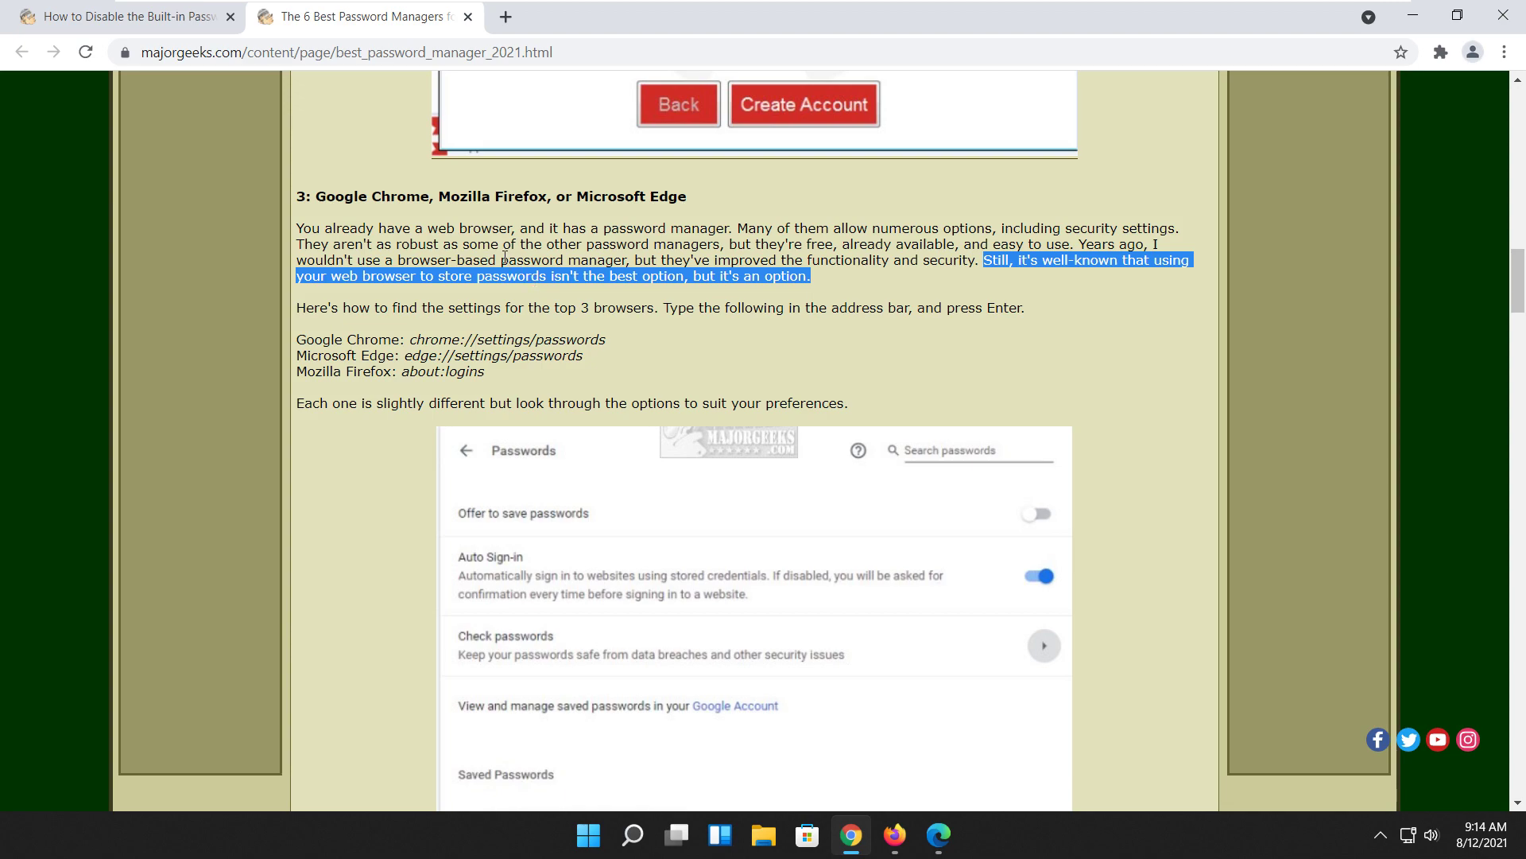
Close that article, highlight chrome://settings/passwords in the guide, and bring up Chrome's main menu
{"action": "left_click", "coordinate": [467, 17]}
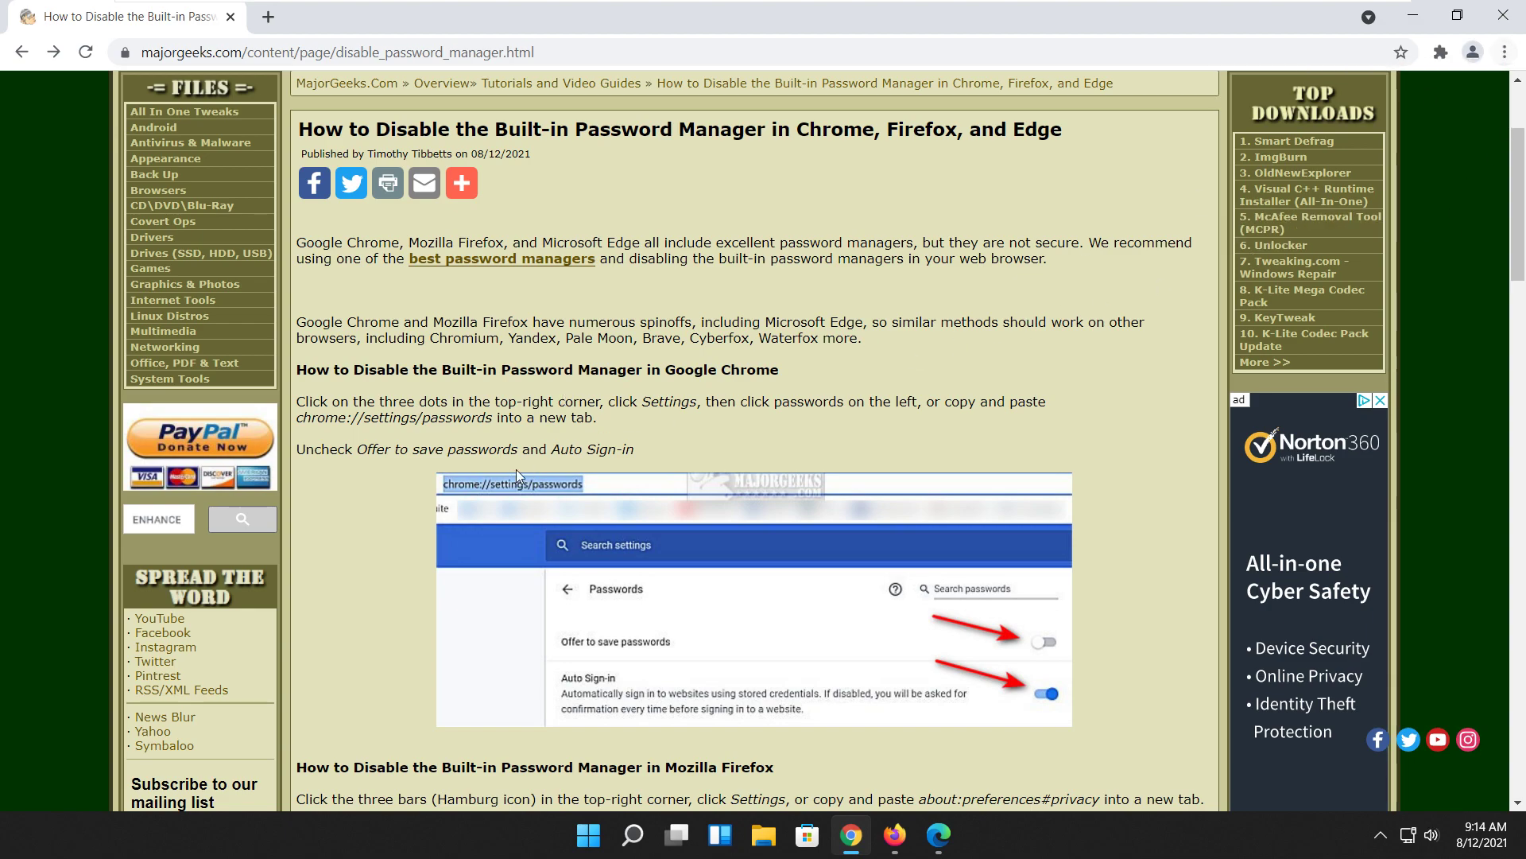
{"action": "left_click_drag", "start_coordinate": [297, 418], "coordinate": [497, 421]}
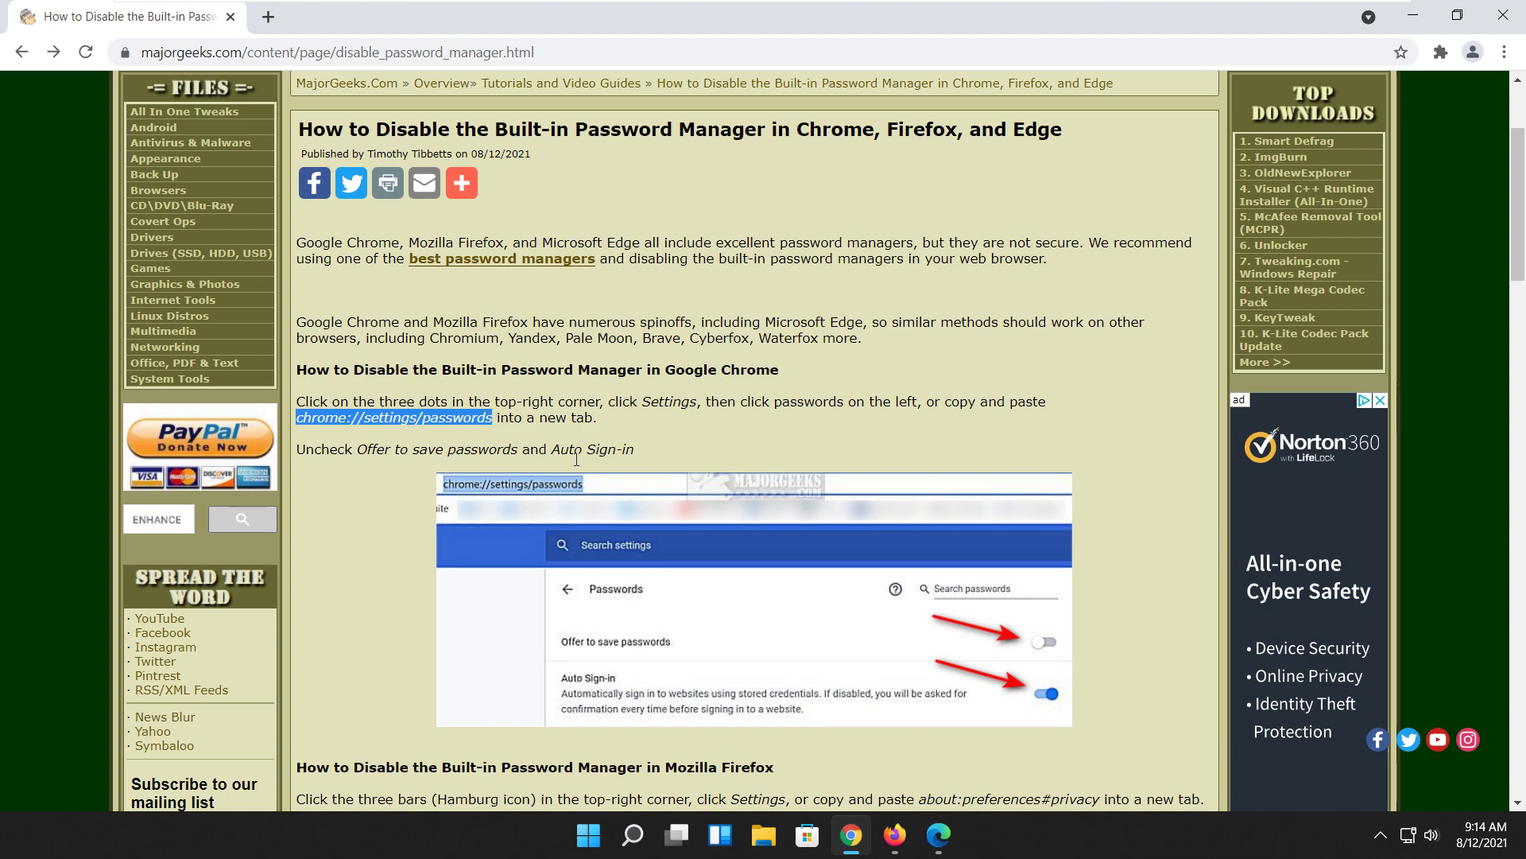
{"action": "left_click", "coordinate": [1504, 52]}
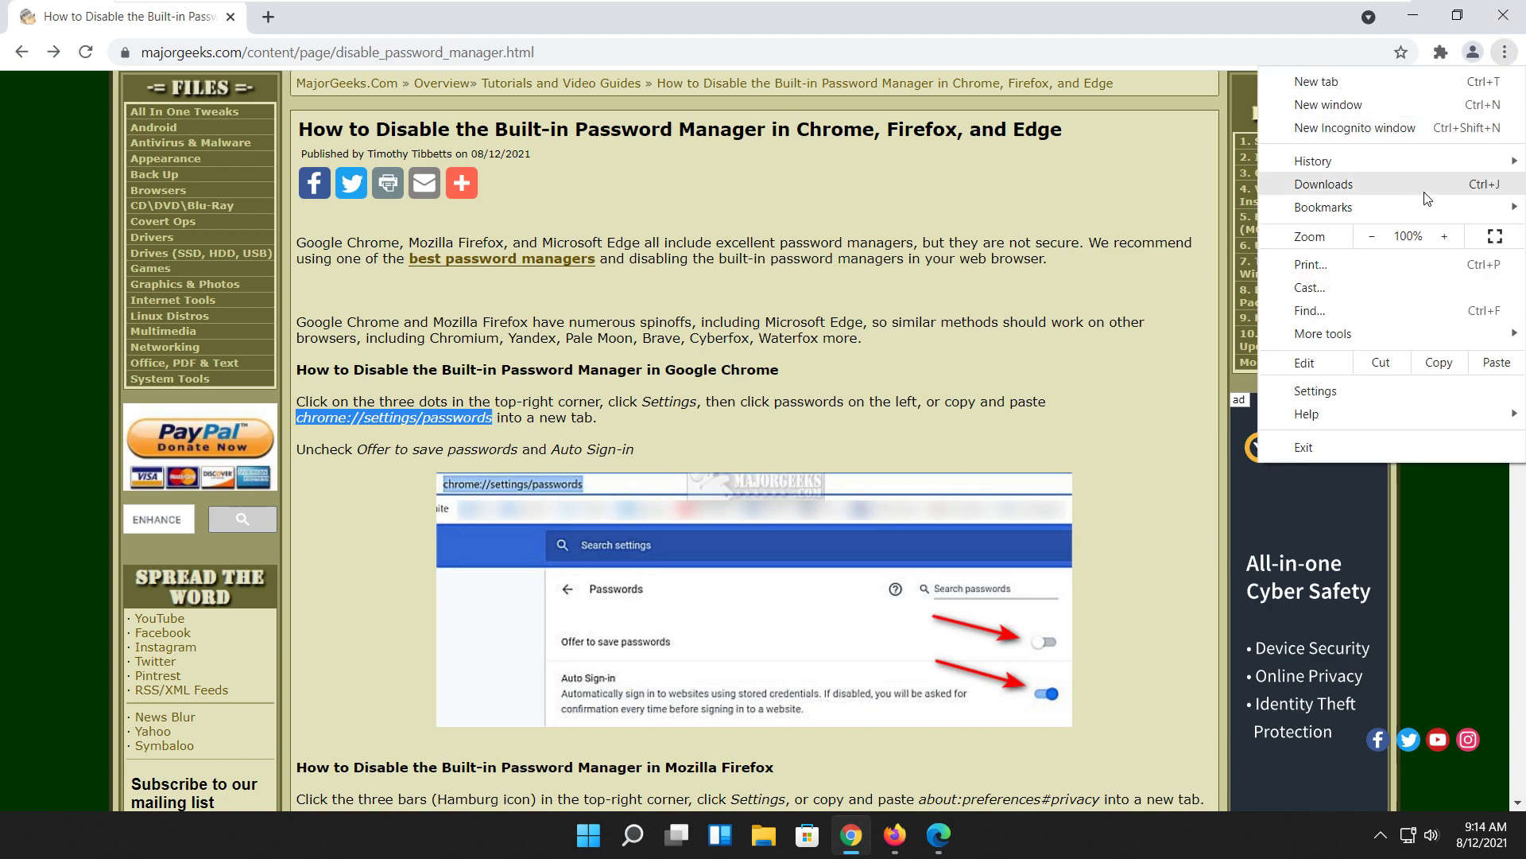
Switch off 'Offer to save passwords' and 'Auto Sign-in' on Chrome's Passwords settings page
{"action": "left_click", "coordinate": [1363, 386]}
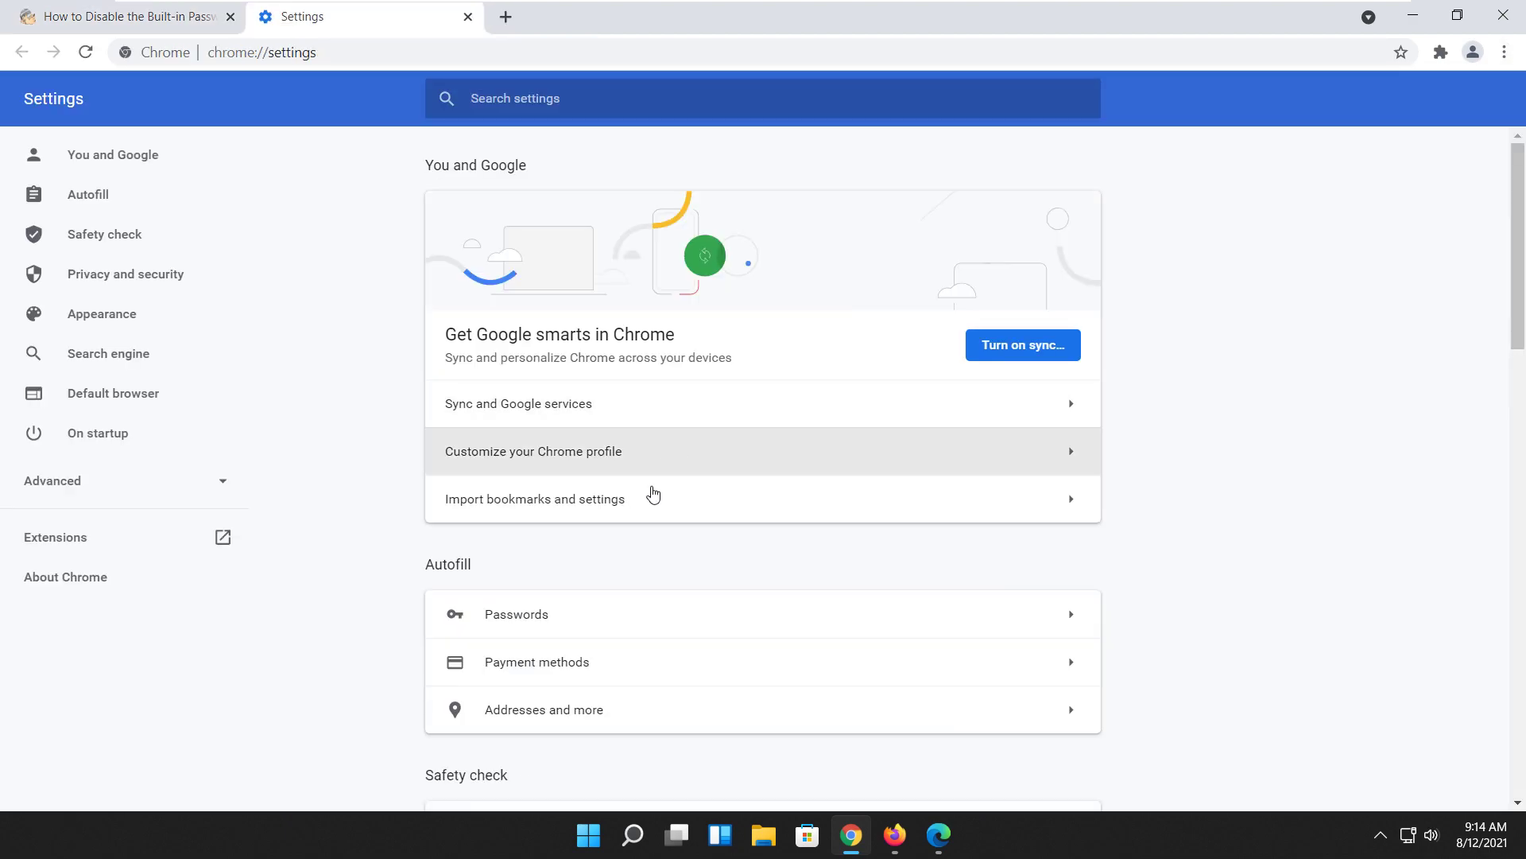
{"action": "left_click", "coordinate": [577, 620]}
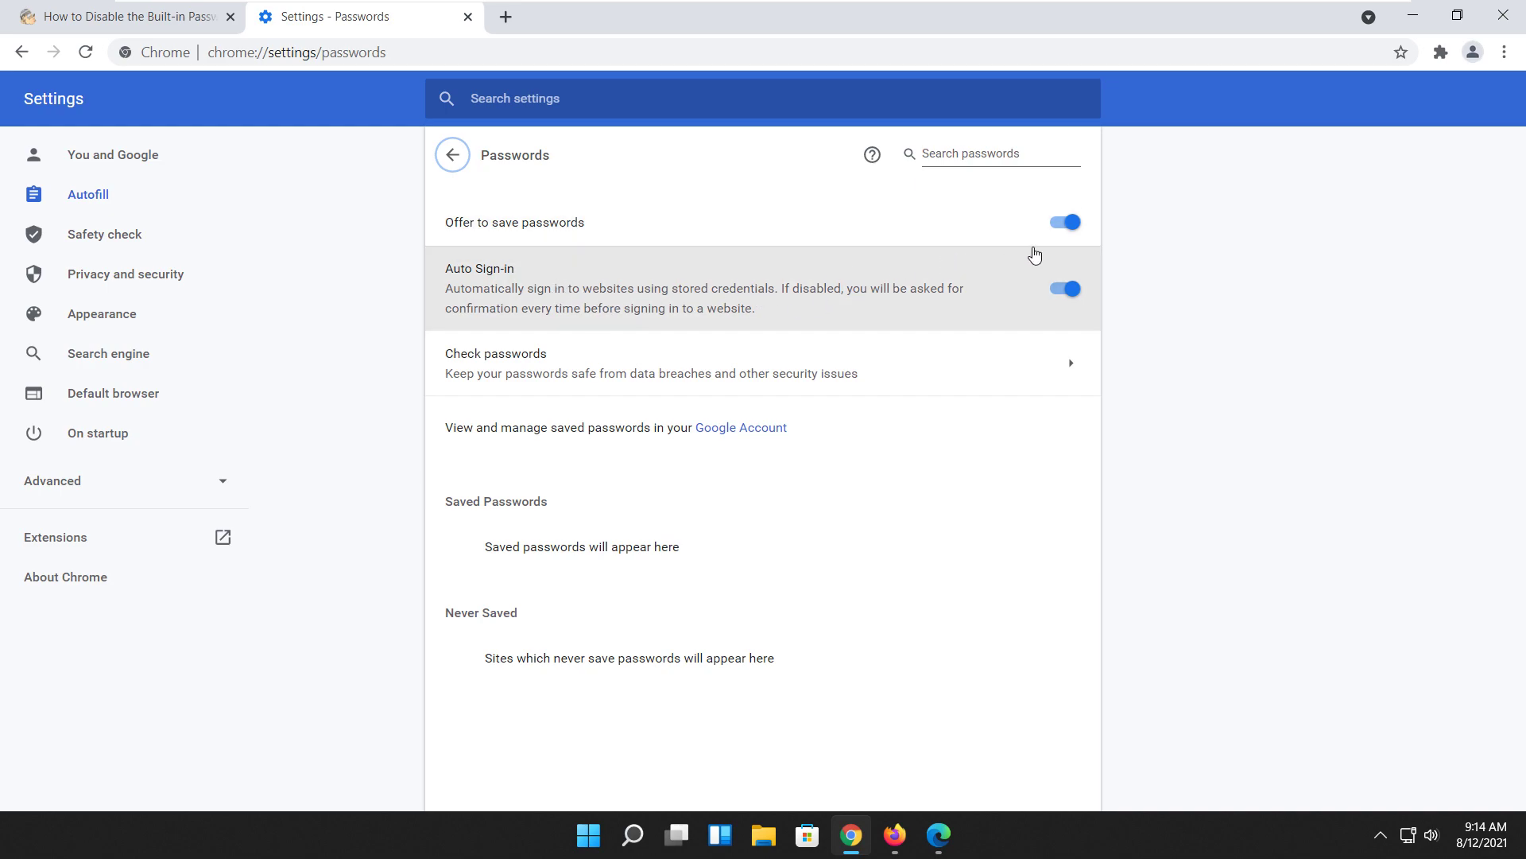
{"action": "left_click", "coordinate": [1065, 219]}
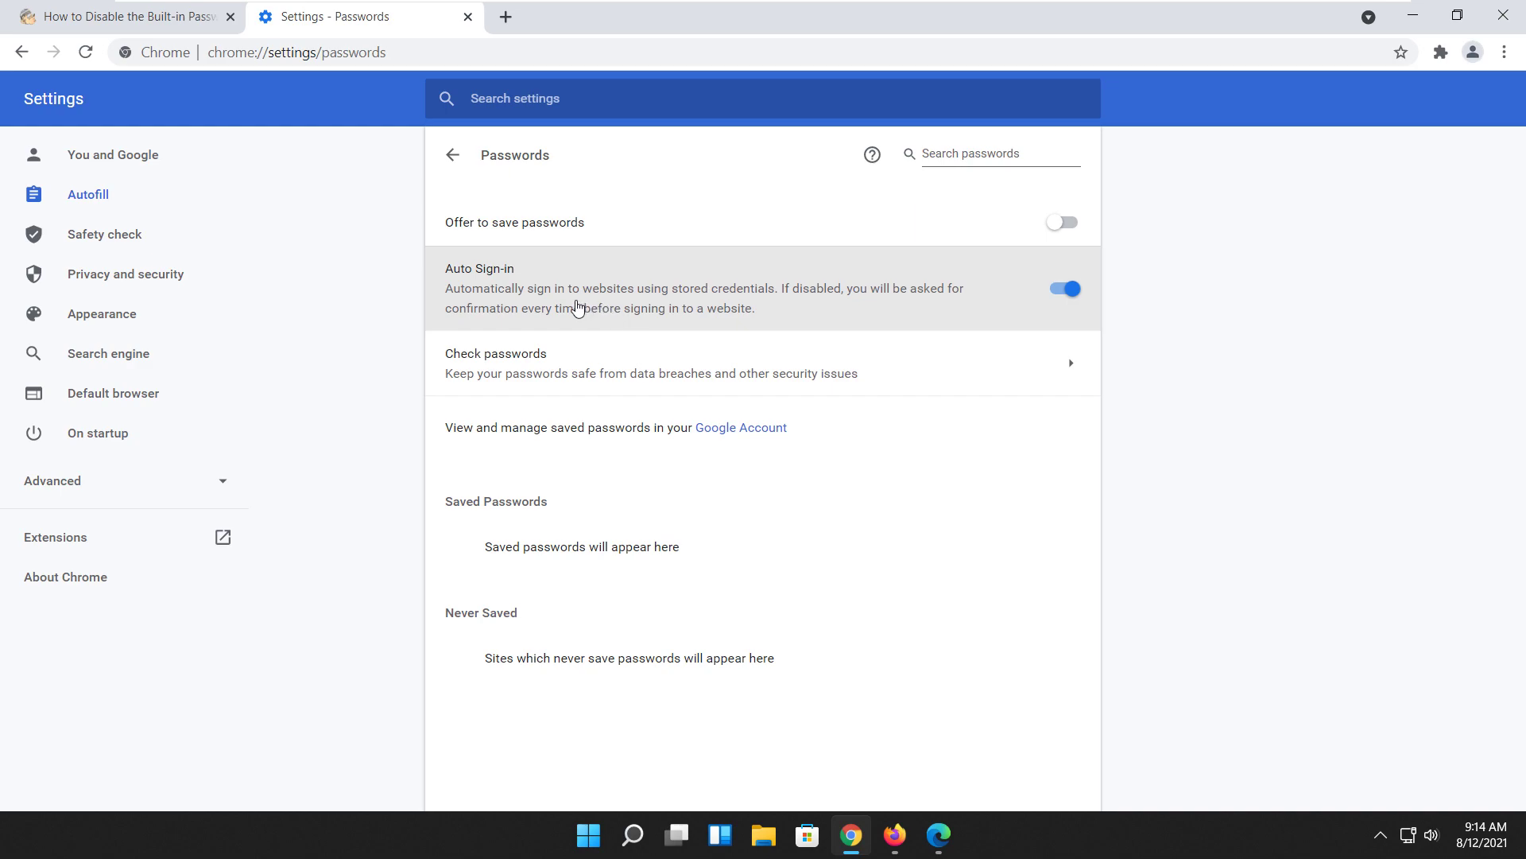
{"action": "left_click", "coordinate": [1066, 289]}
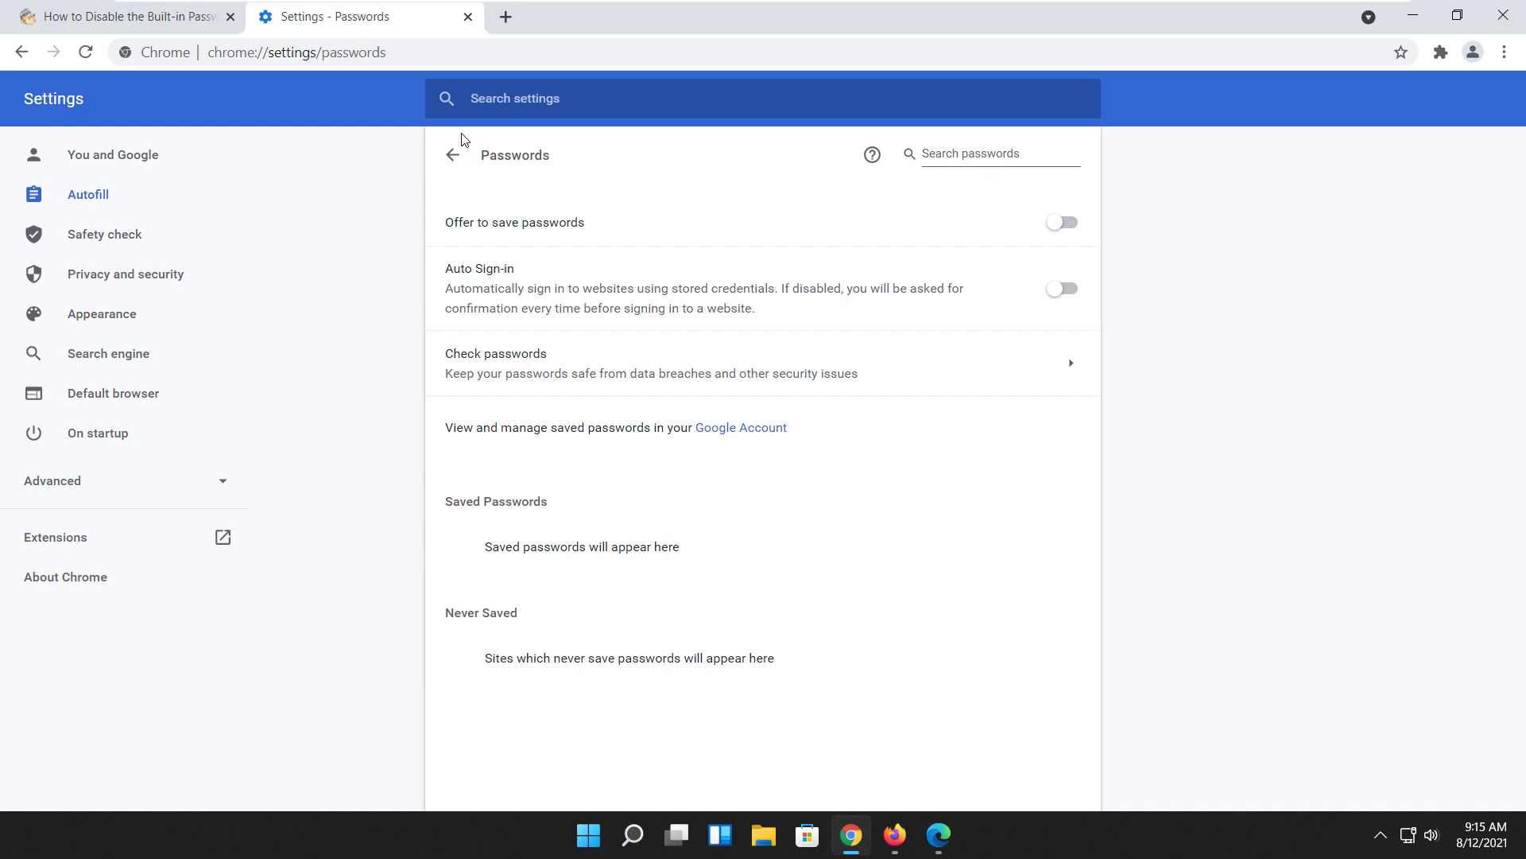
Close Chrome's settings, move to the guide in Firefox, and highlight about:preferences#privacy before opening the menu
{"action": "left_click", "coordinate": [467, 17]}
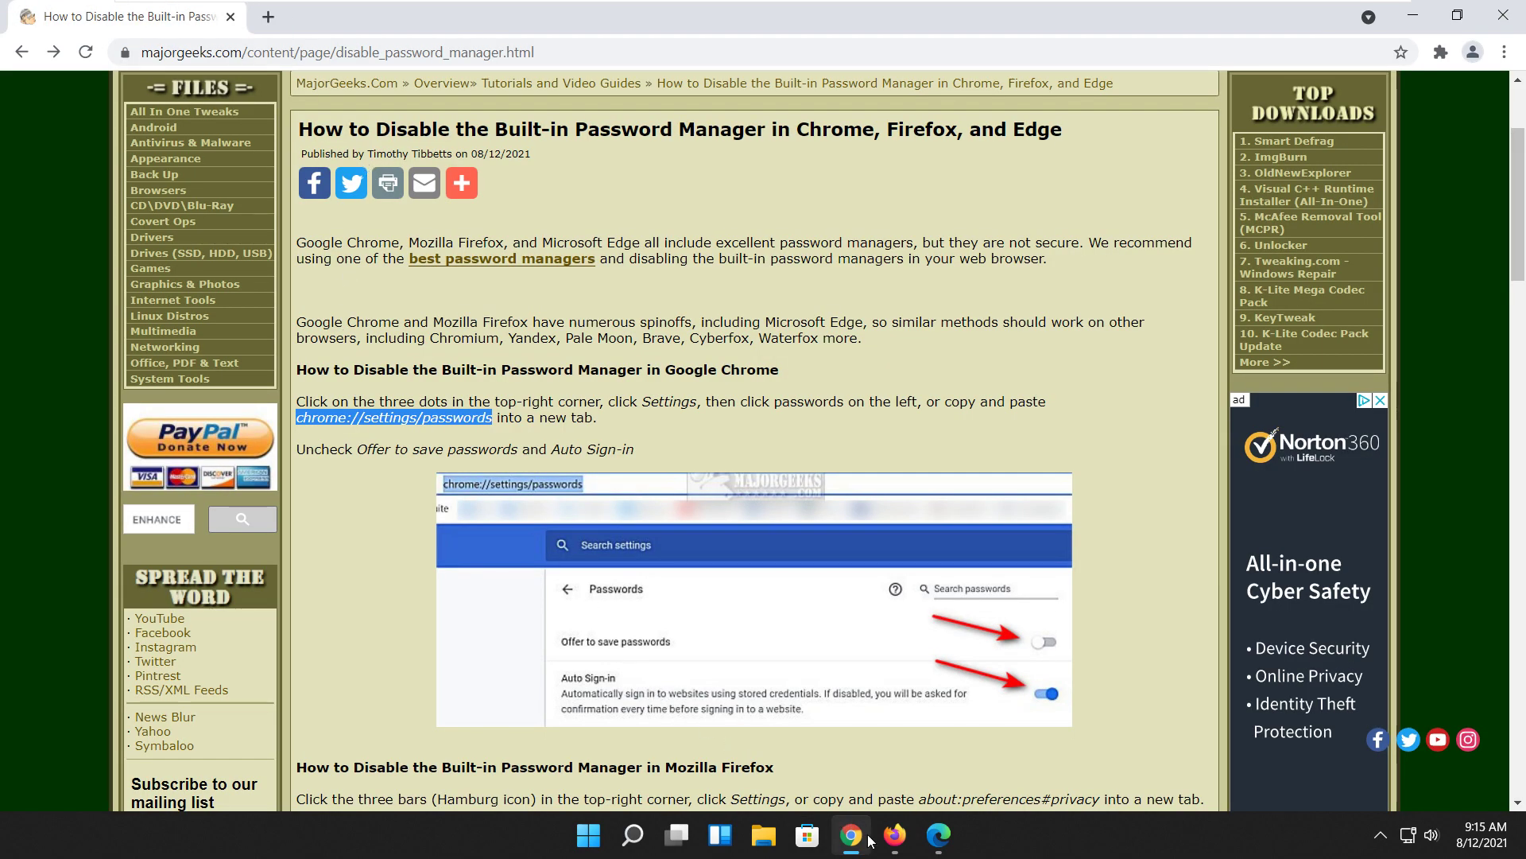
{"action": "left_click", "coordinate": [901, 846]}
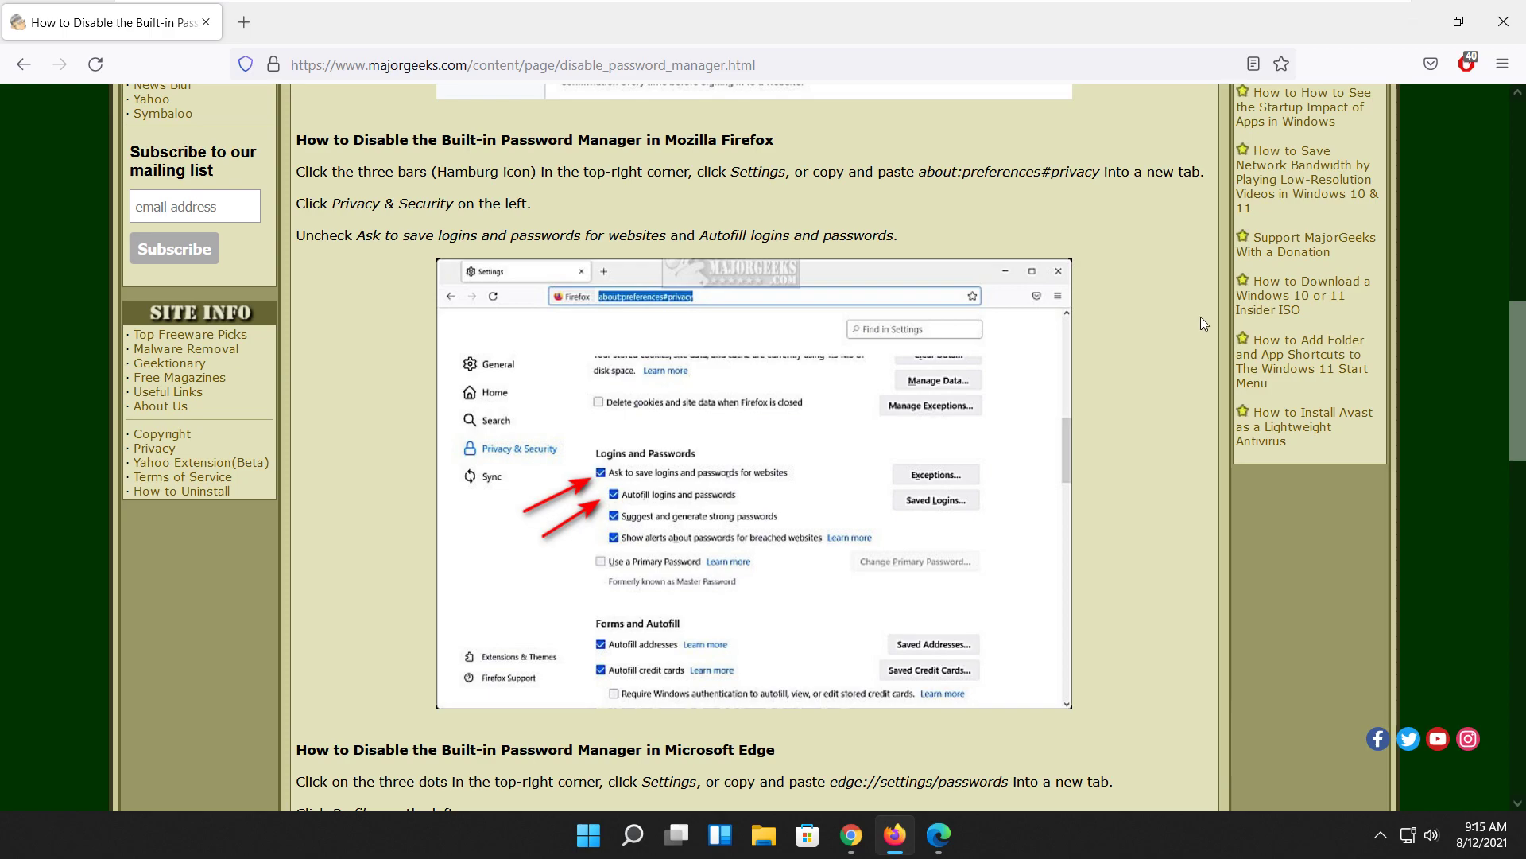
{"action": "left_click_drag", "start_coordinate": [920, 174], "coordinate": [1099, 175]}
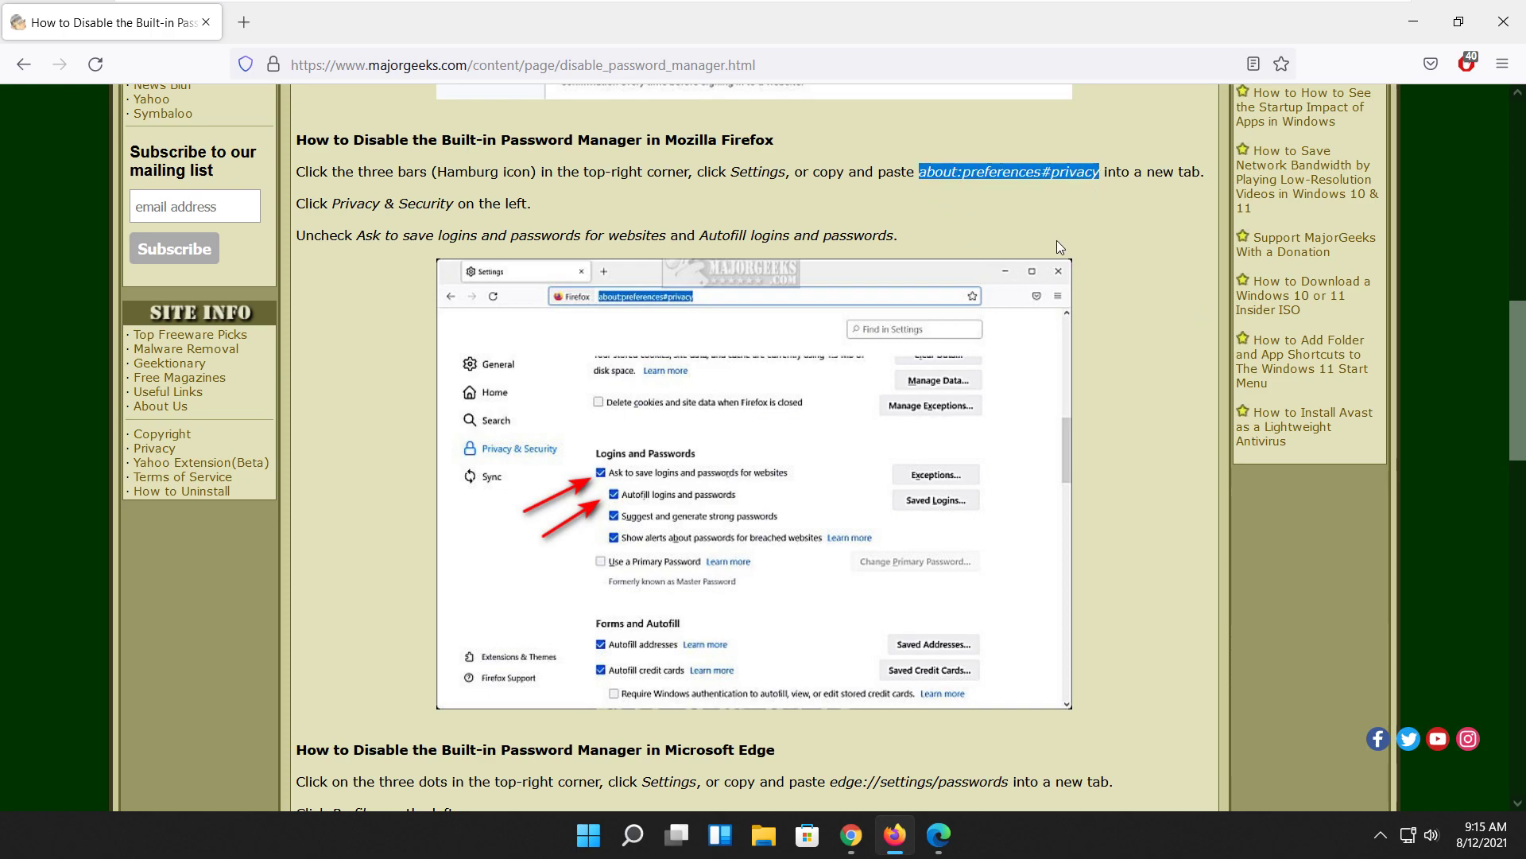
{"action": "left_click", "coordinate": [1511, 73]}
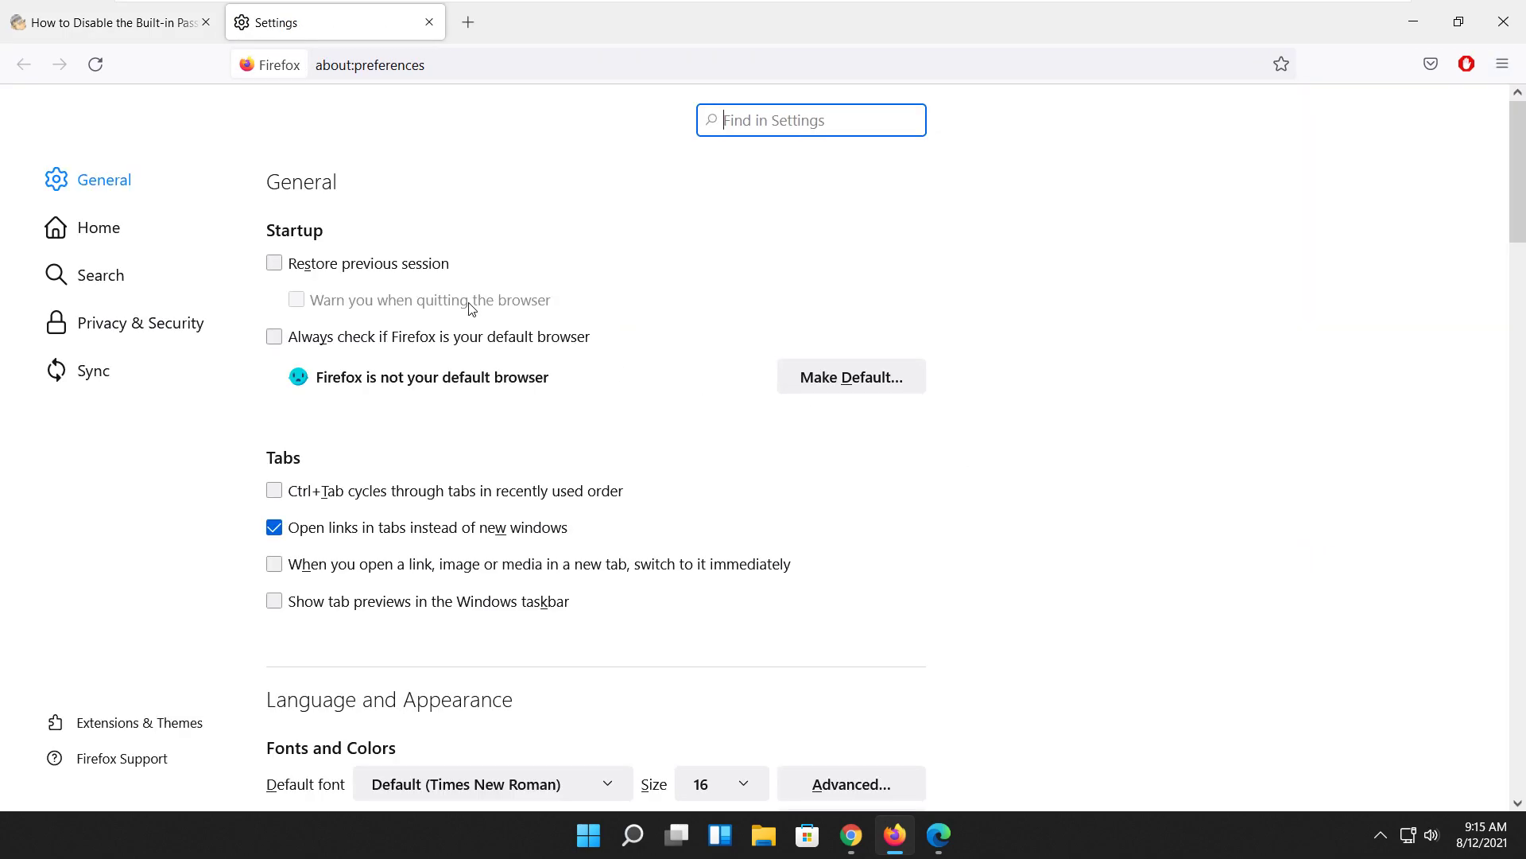
Under Logins and Passwords, uncheck Autofill, Suggest strong passwords, and Ask to save logins and passwords
{"action": "left_click", "coordinate": [102, 323]}
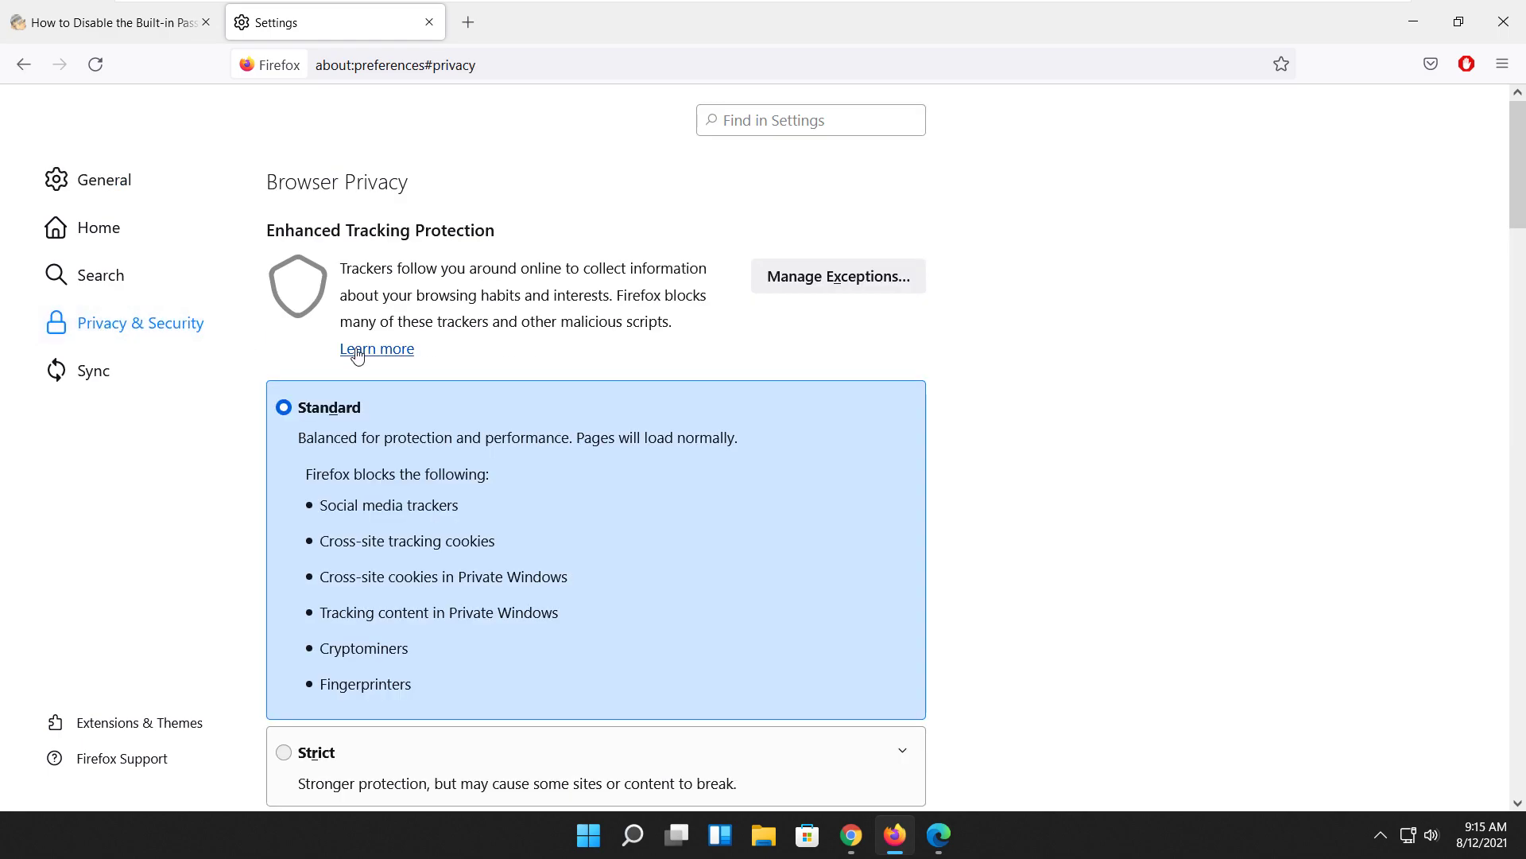
{"action": "scroll", "coordinate": [358, 355], "scroll_direction": "down", "scroll_amount": 8}
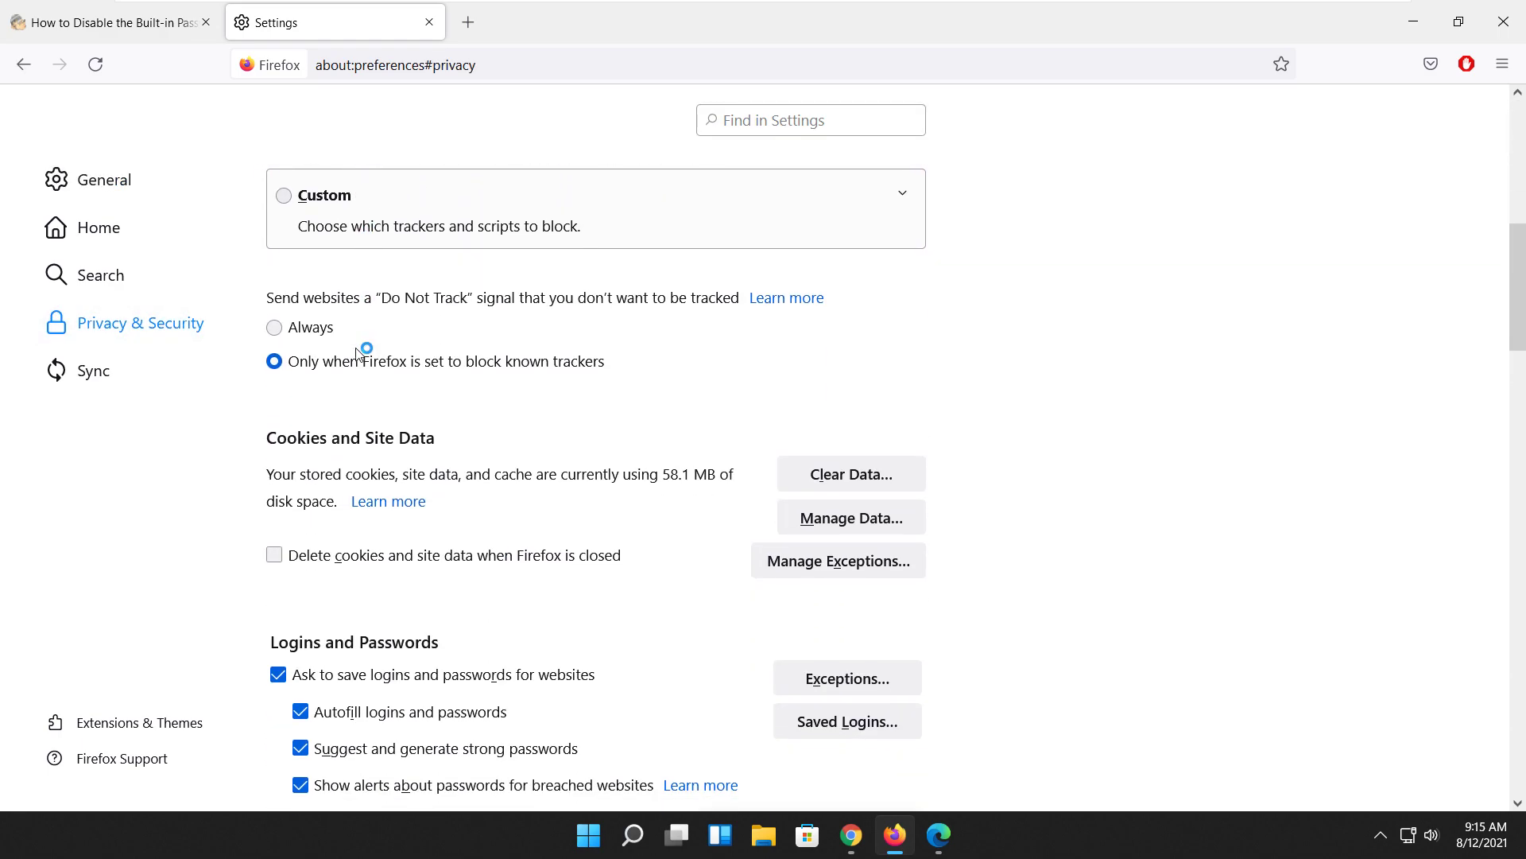
{"action": "scroll", "coordinate": [356, 354], "scroll_direction": "down", "scroll_amount": 3}
{"action": "scroll", "coordinate": [355, 354], "scroll_direction": "down", "scroll_amount": 3}
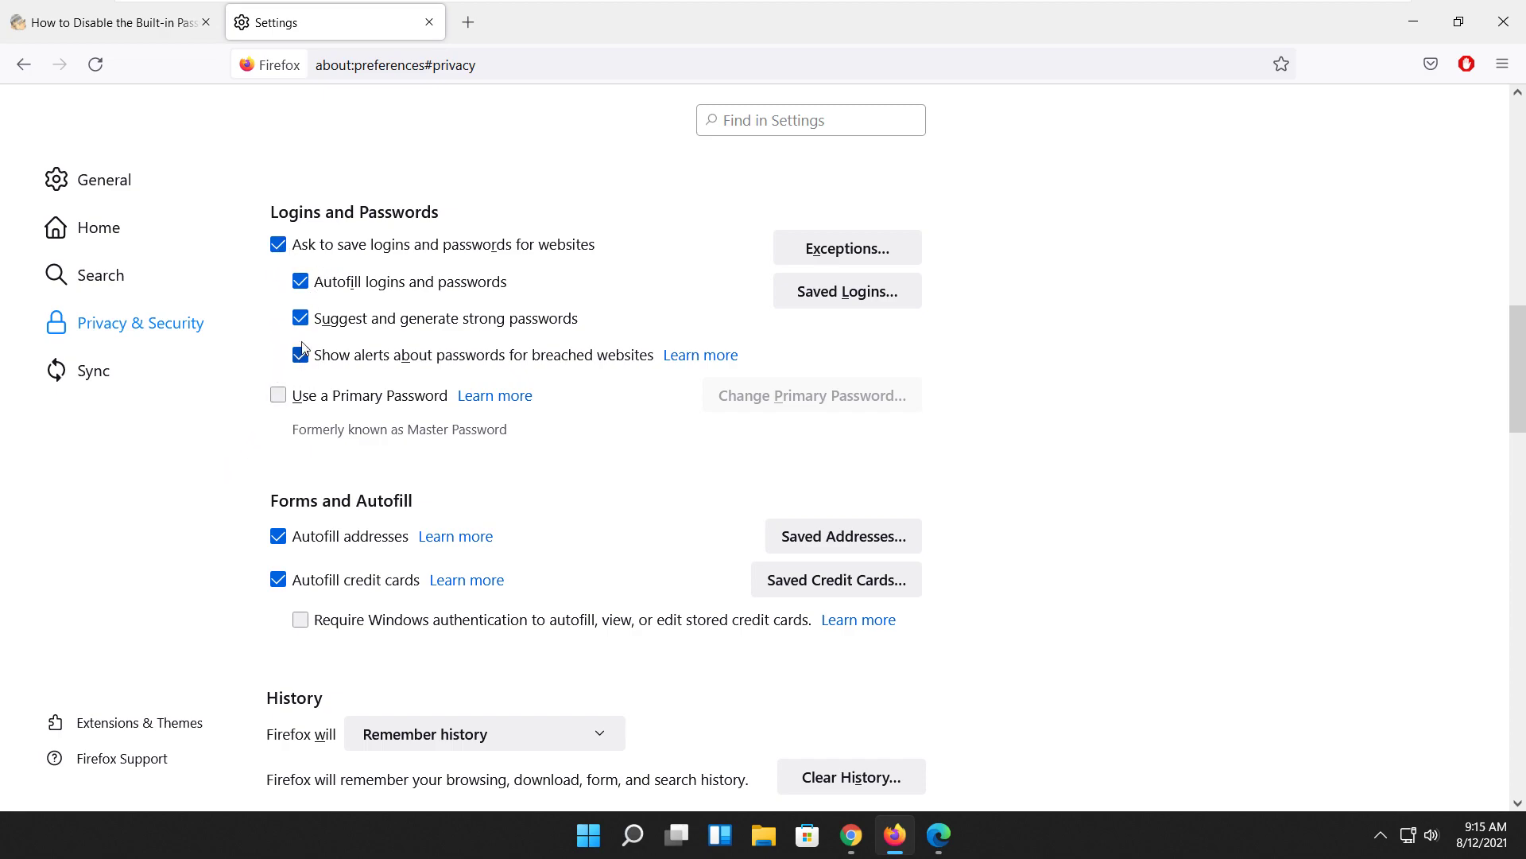
{"action": "left_click", "coordinate": [278, 245]}
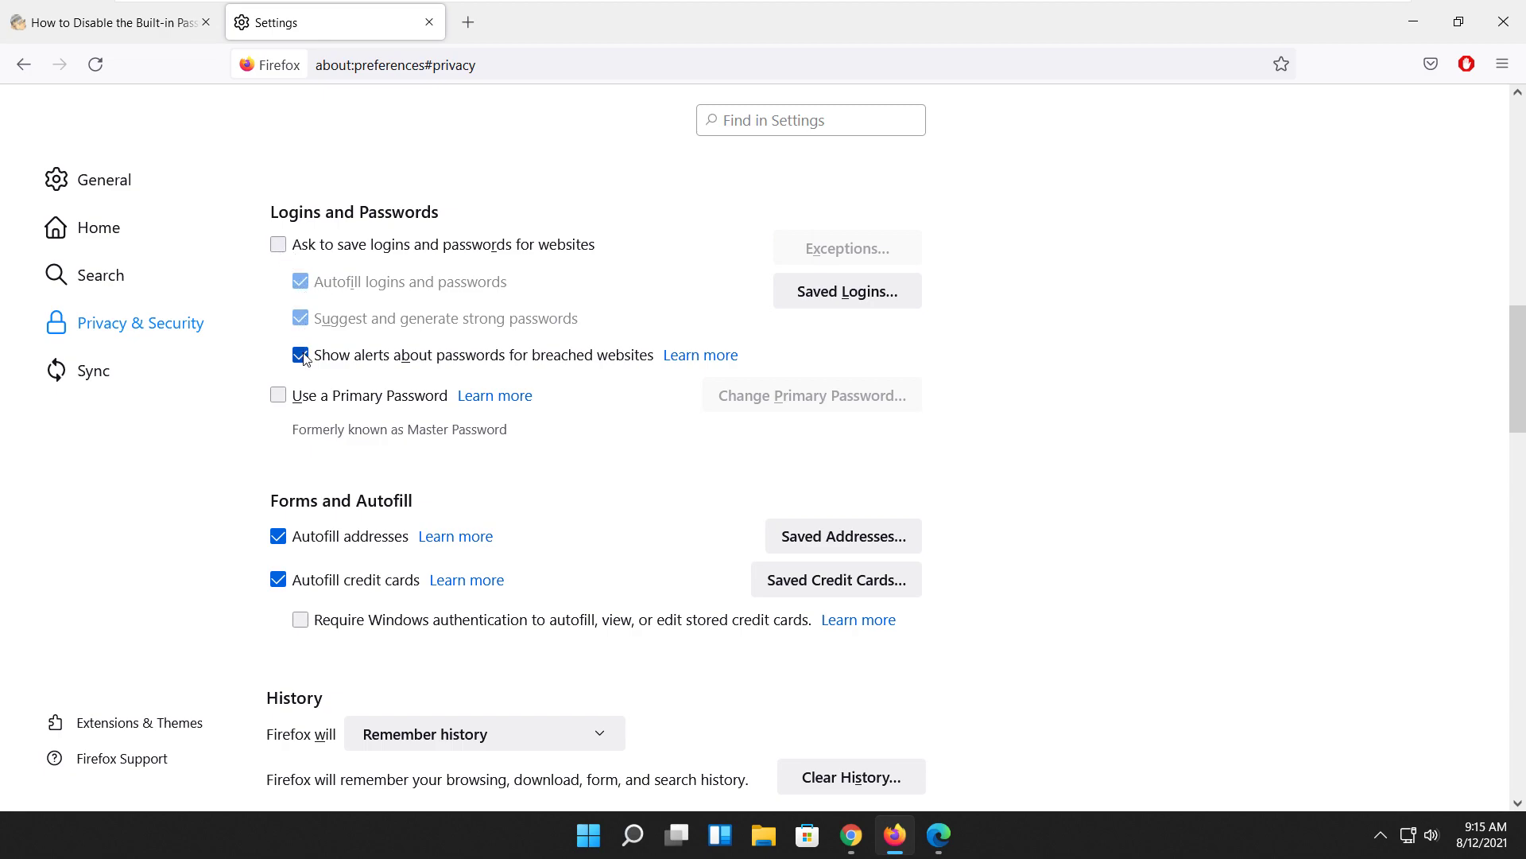
{"action": "left_click", "coordinate": [278, 245]}
{"action": "left_click", "coordinate": [300, 281]}
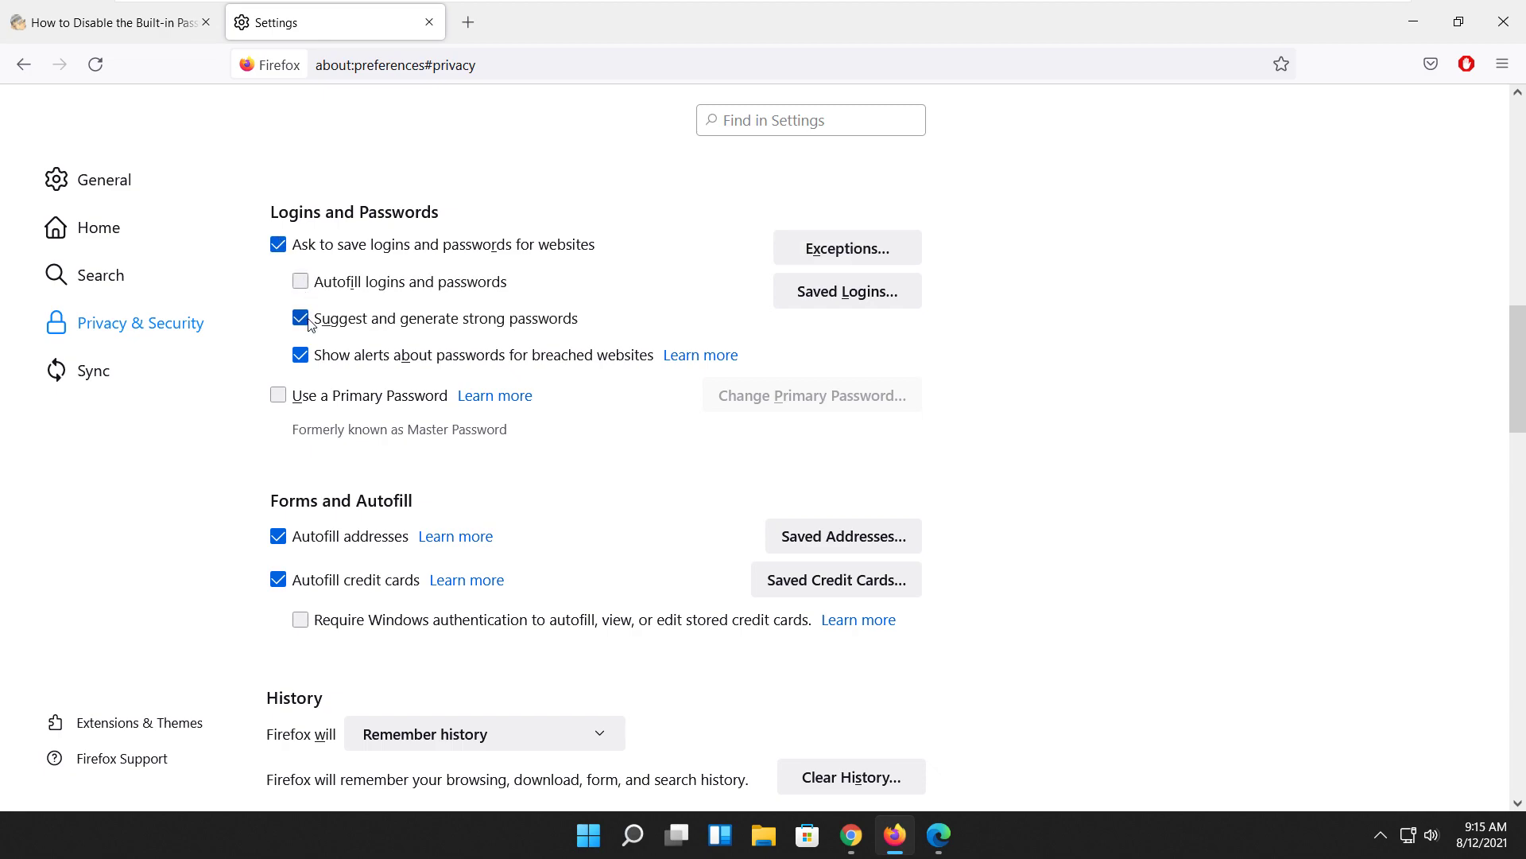
{"action": "left_click", "coordinate": [302, 319]}
{"action": "left_click", "coordinate": [283, 250]}
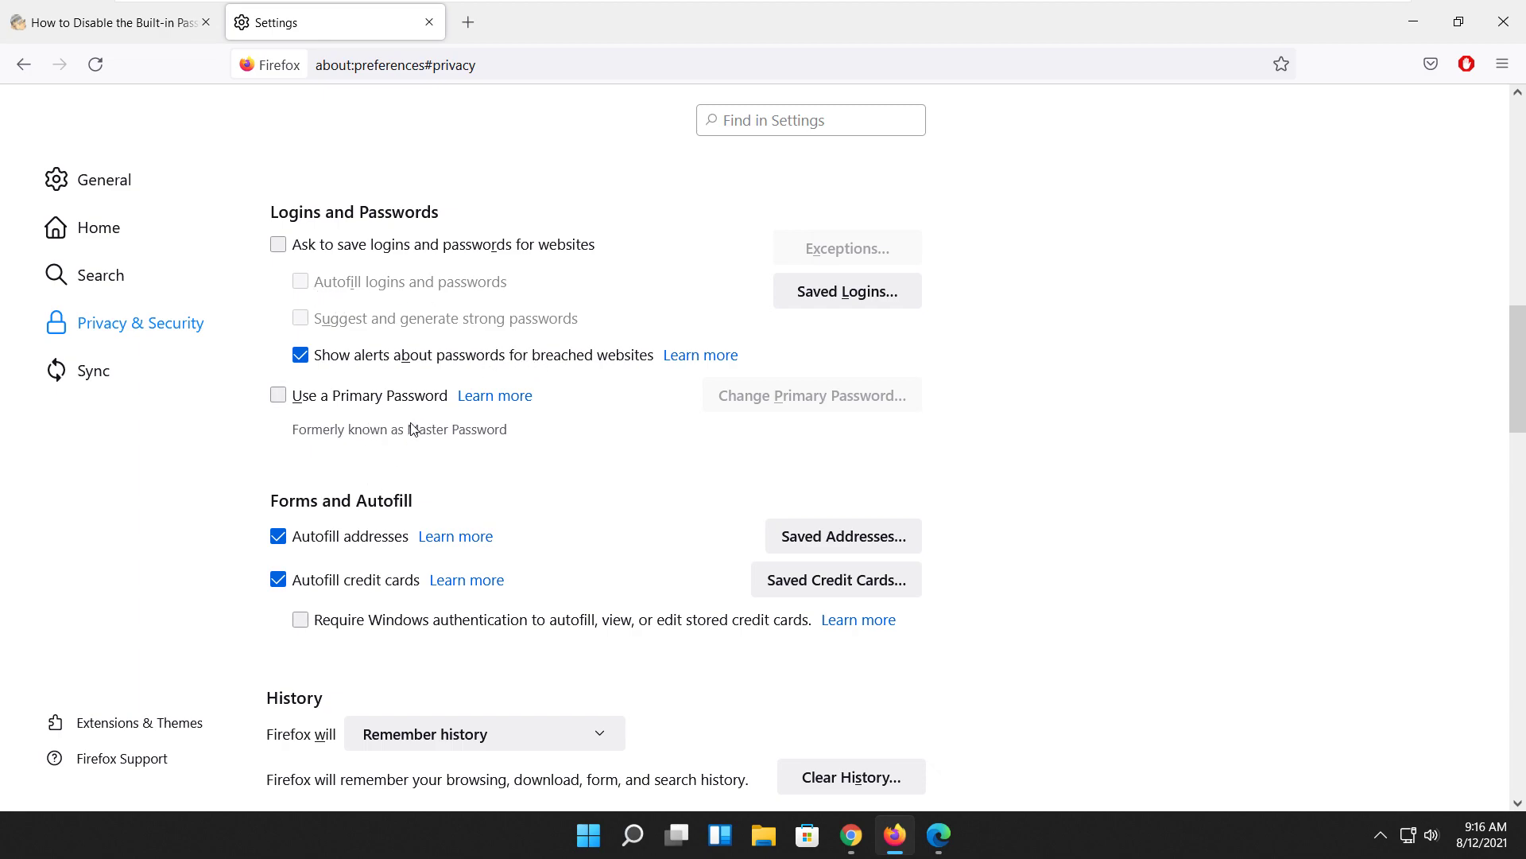
{"action": "scroll", "coordinate": [412, 427], "scroll_direction": "down", "scroll_amount": 3}
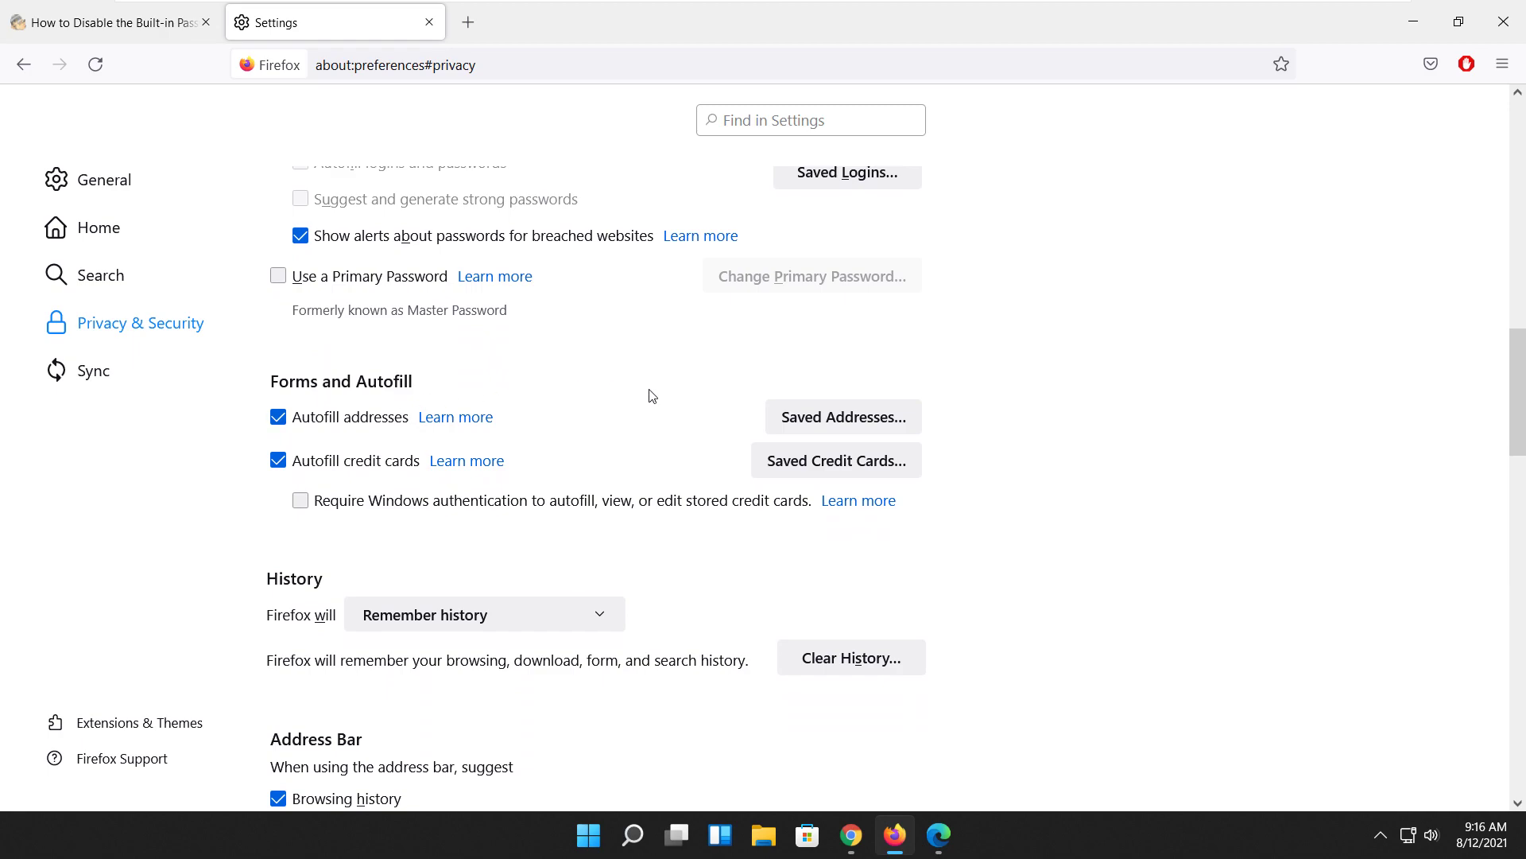
{"action": "scroll", "coordinate": [640, 394], "scroll_direction": "up", "scroll_amount": 5}
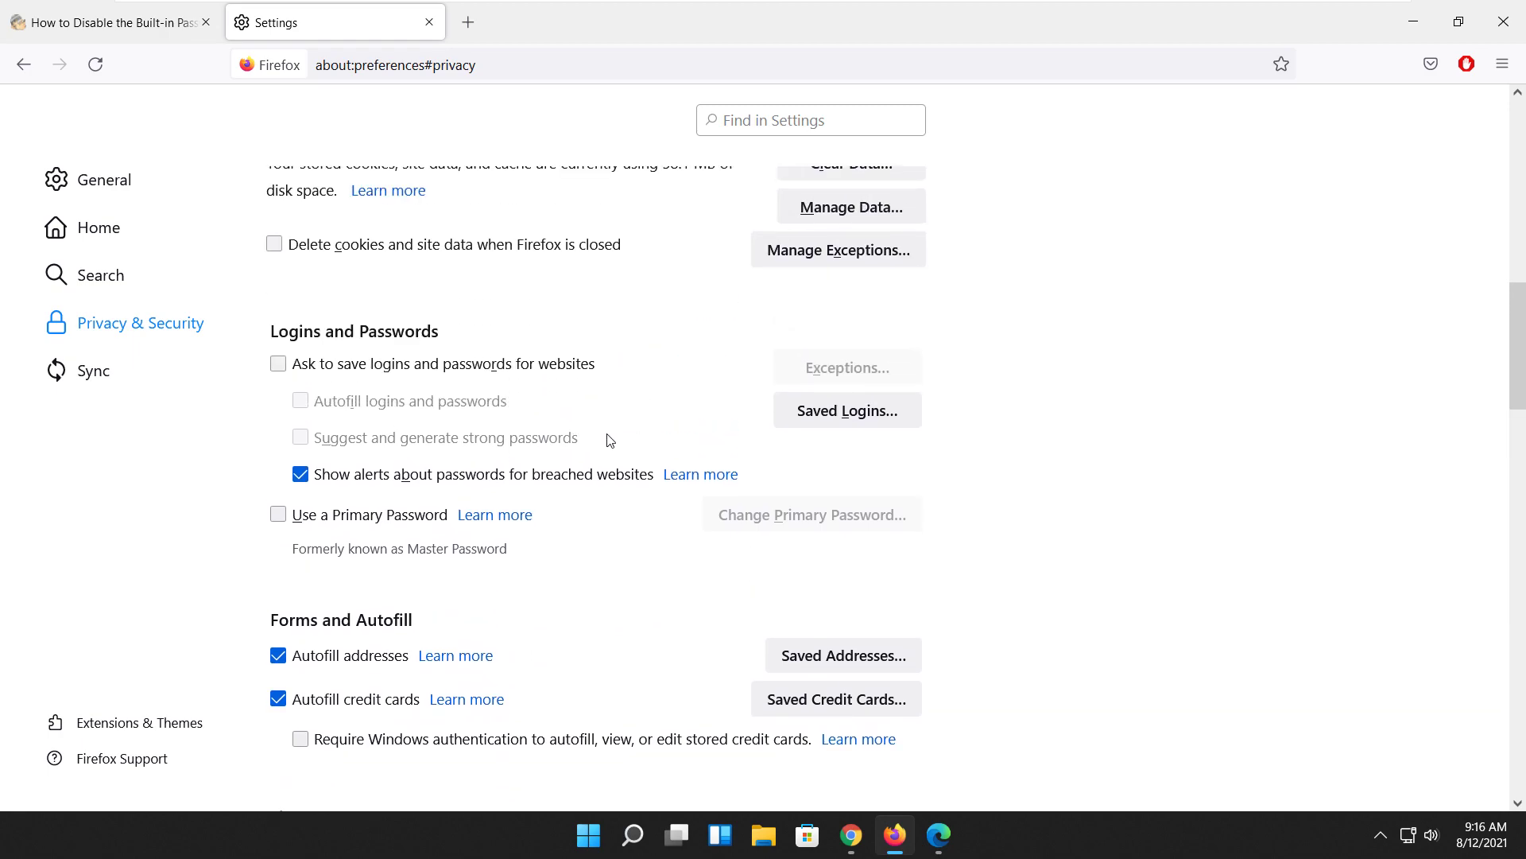
Glance at Firefox's saved logins list, close it and the Settings tab, then switch to Edge
{"action": "left_click", "coordinate": [829, 415]}
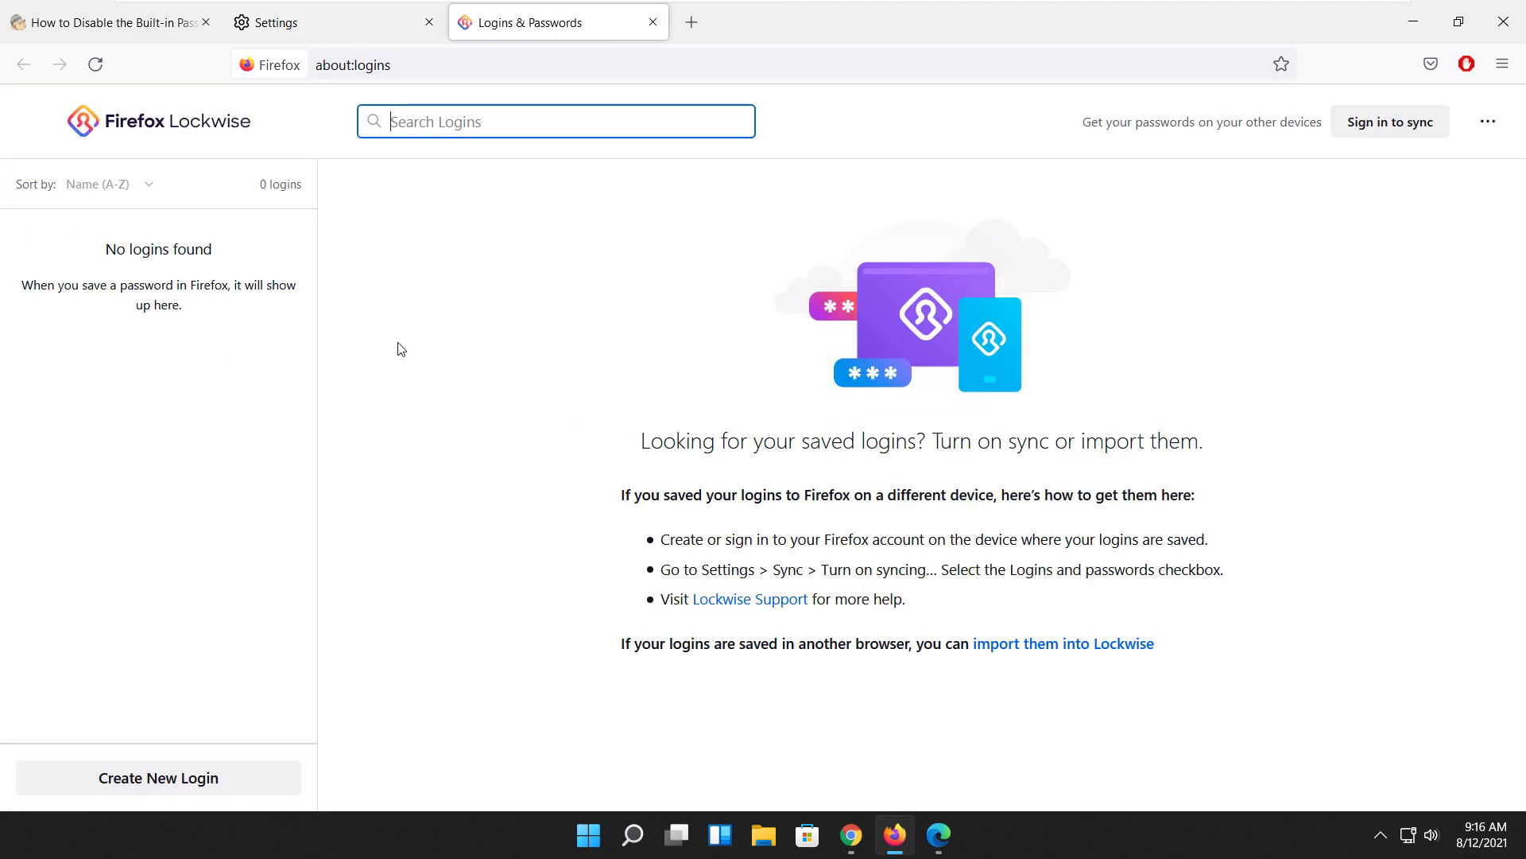
{"action": "left_click", "coordinate": [652, 24]}
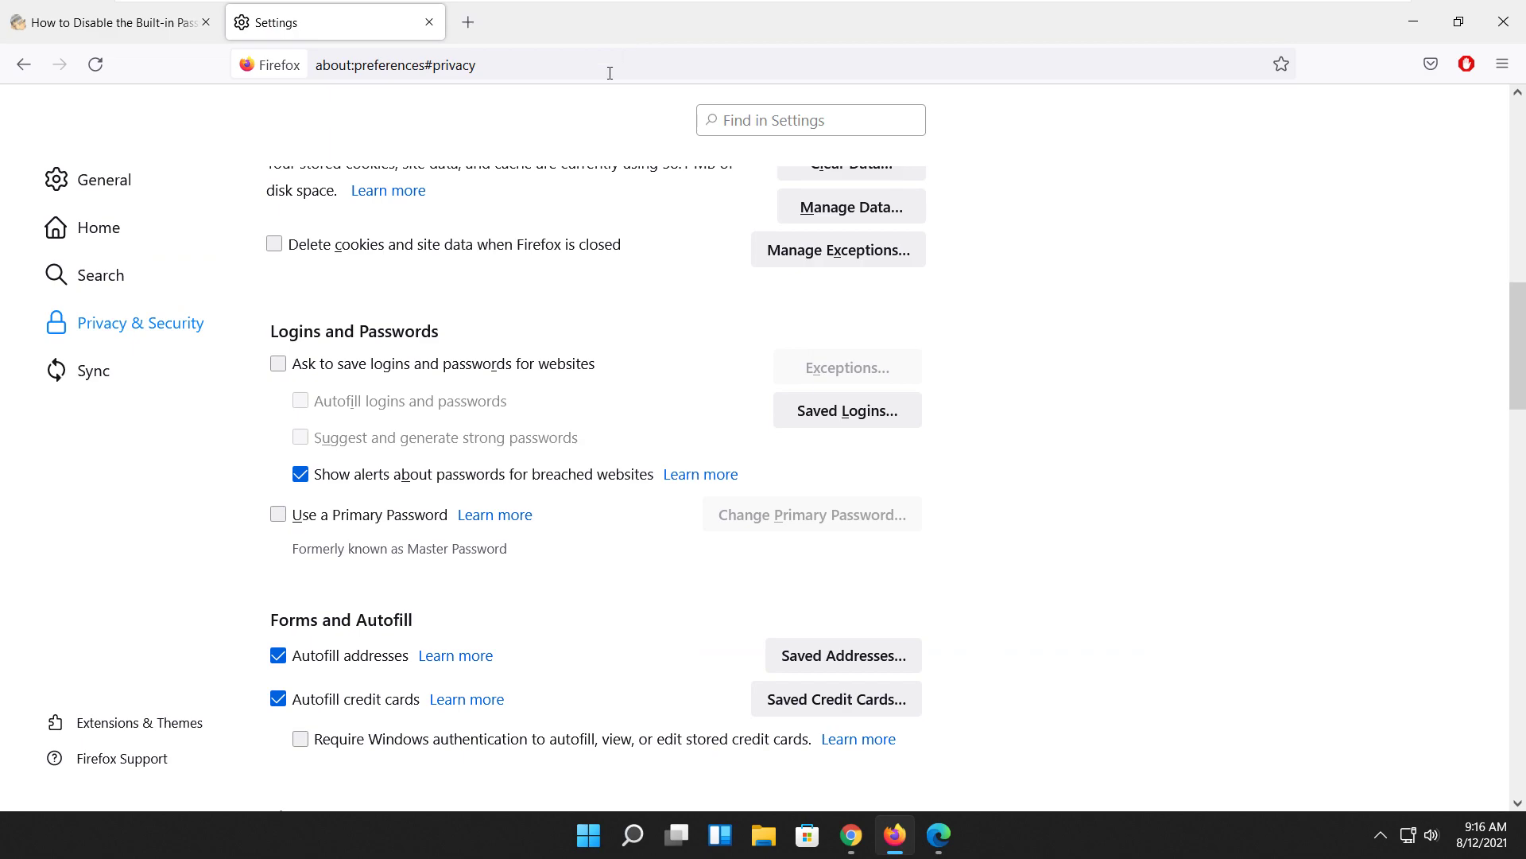
{"action": "left_click", "coordinate": [429, 22]}
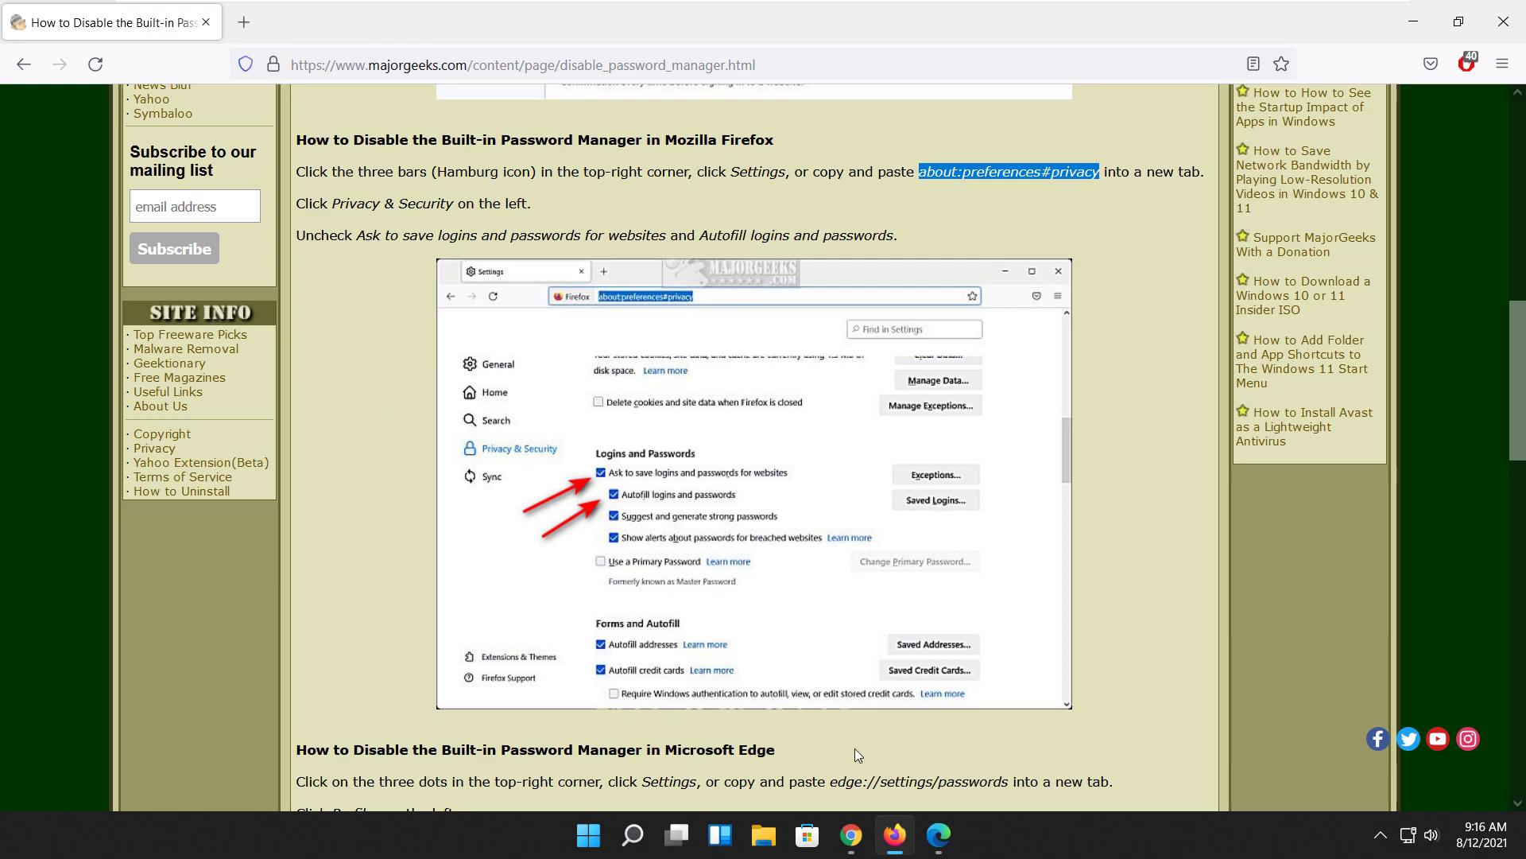
{"action": "left_click", "coordinate": [939, 835]}
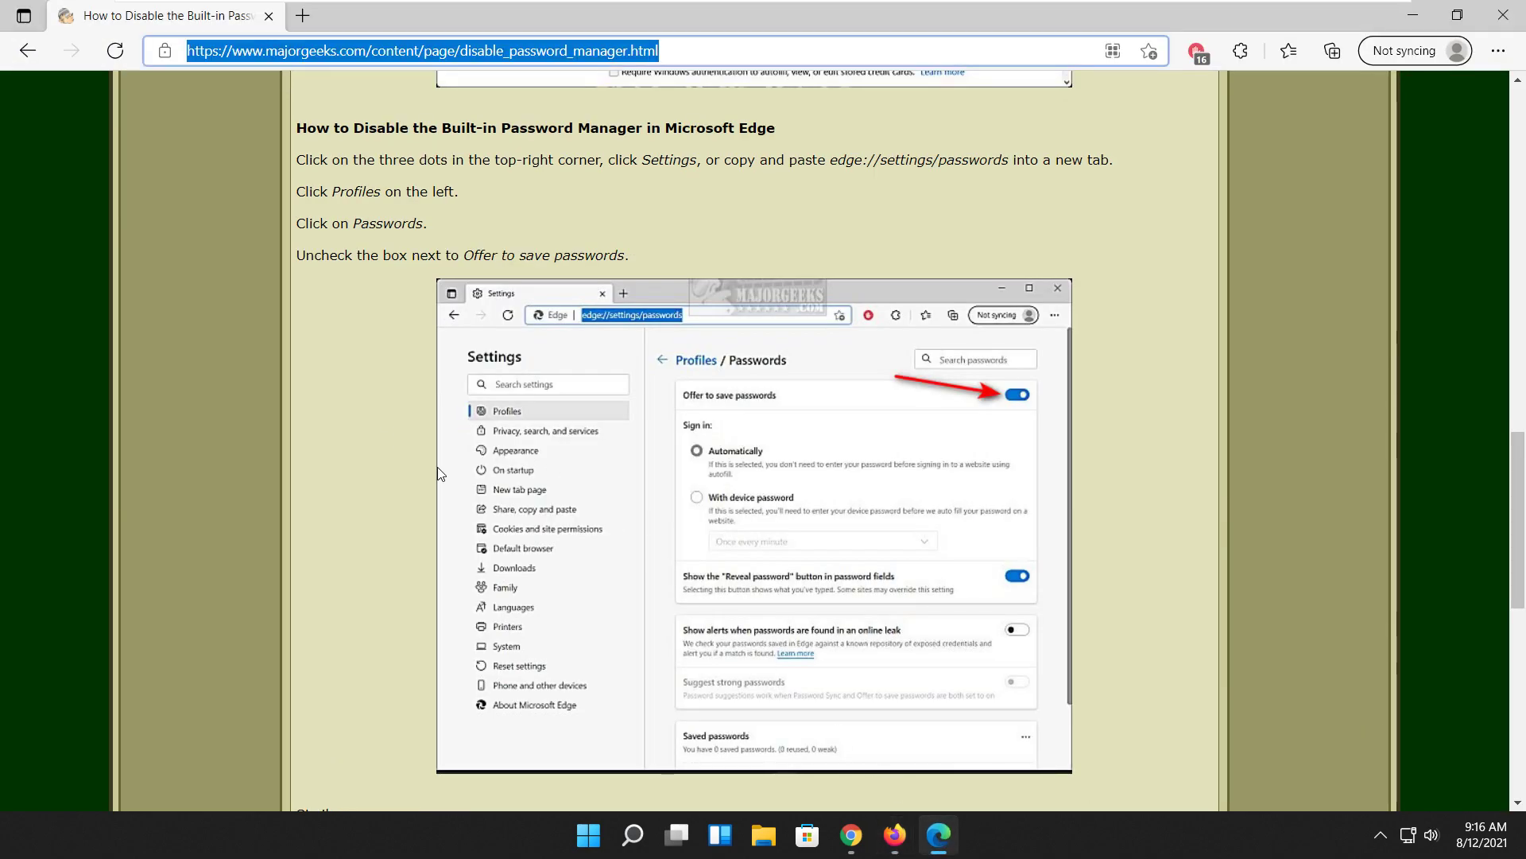
Highlight edge://settings/passwords in Edge's guide and bring up the Settings and more menu
{"action": "left_click", "coordinate": [359, 466]}
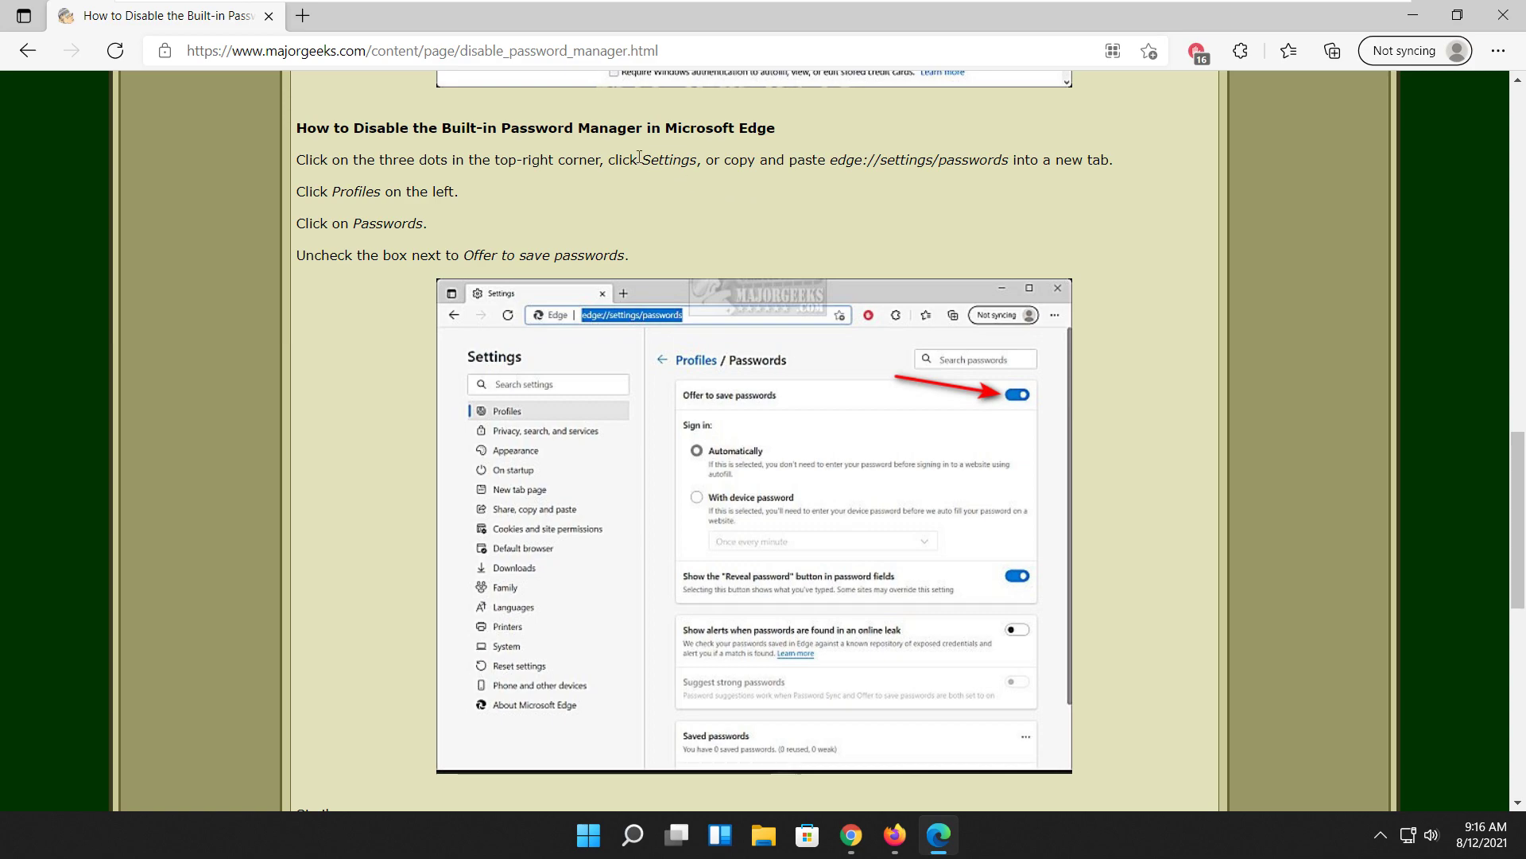
{"action": "left_click_drag", "start_coordinate": [832, 163], "coordinate": [1009, 159]}
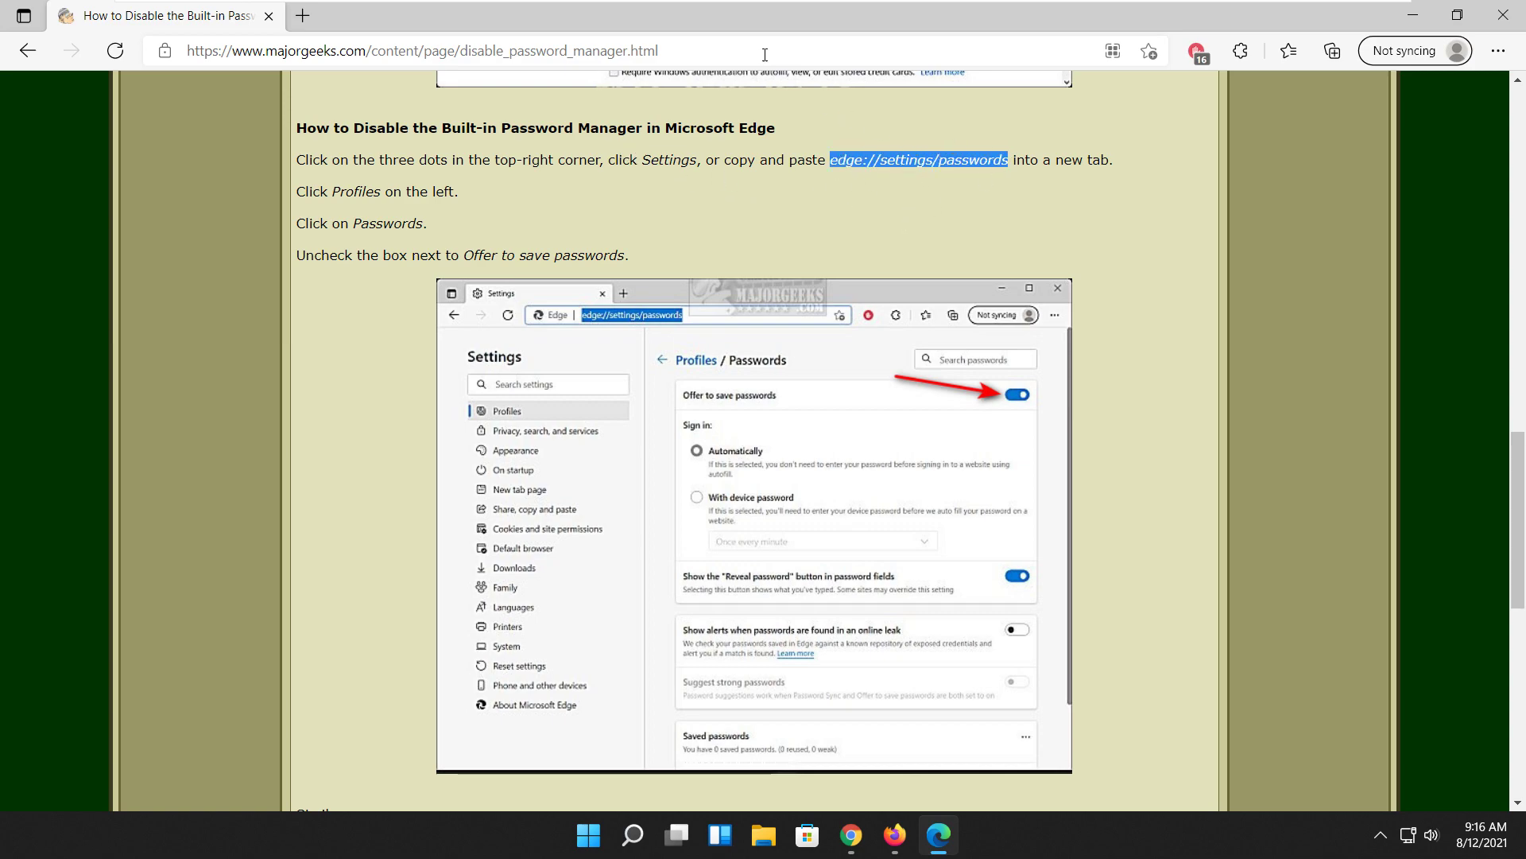
{"action": "left_click", "coordinate": [303, 16]}
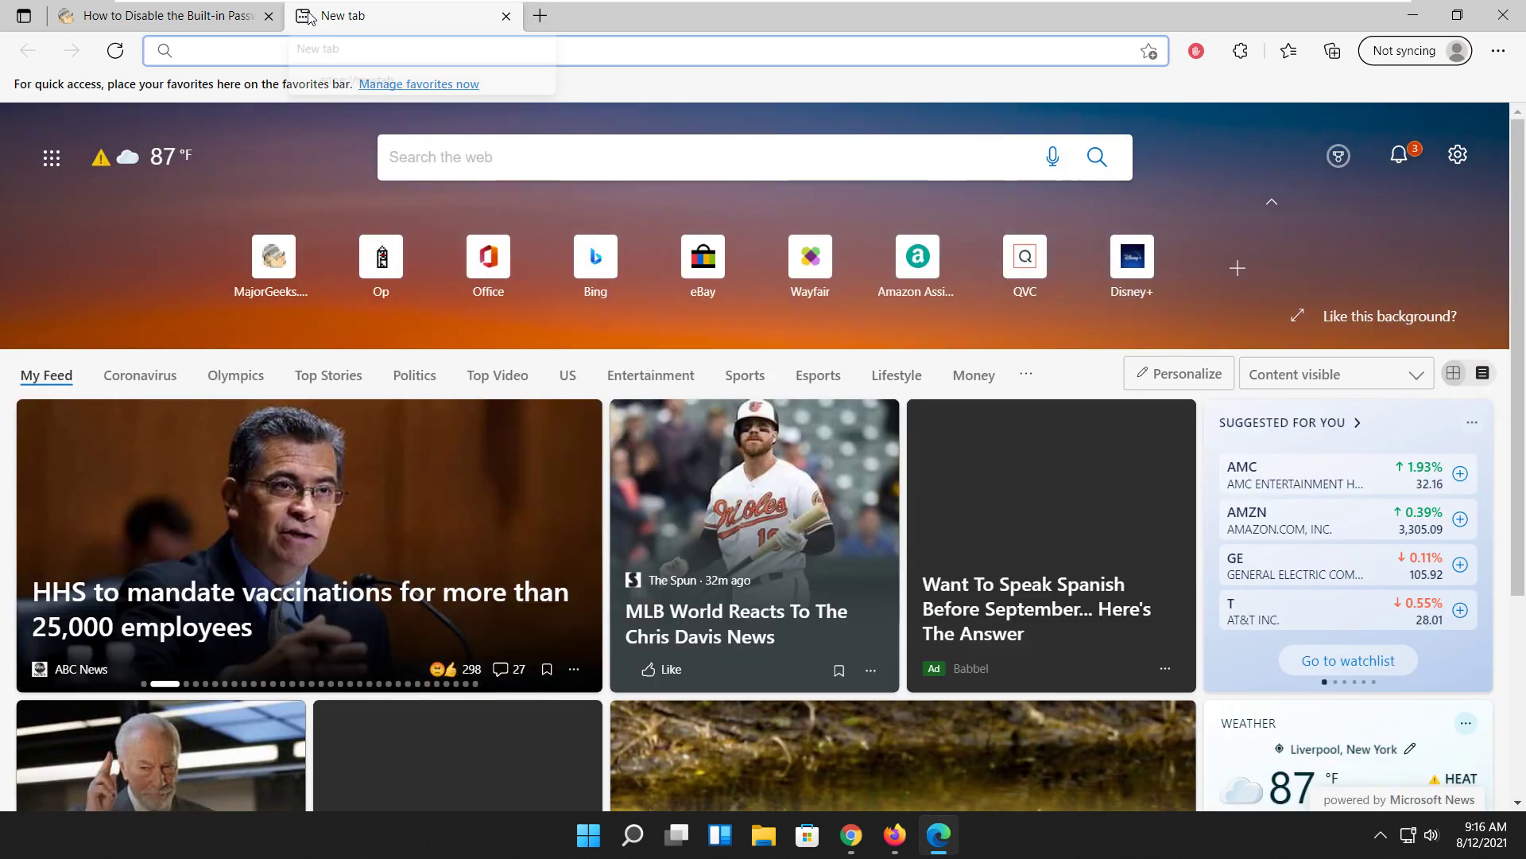
{"action": "key", "text": "ctrl+w"}
{"action": "left_click", "coordinate": [774, 228]}
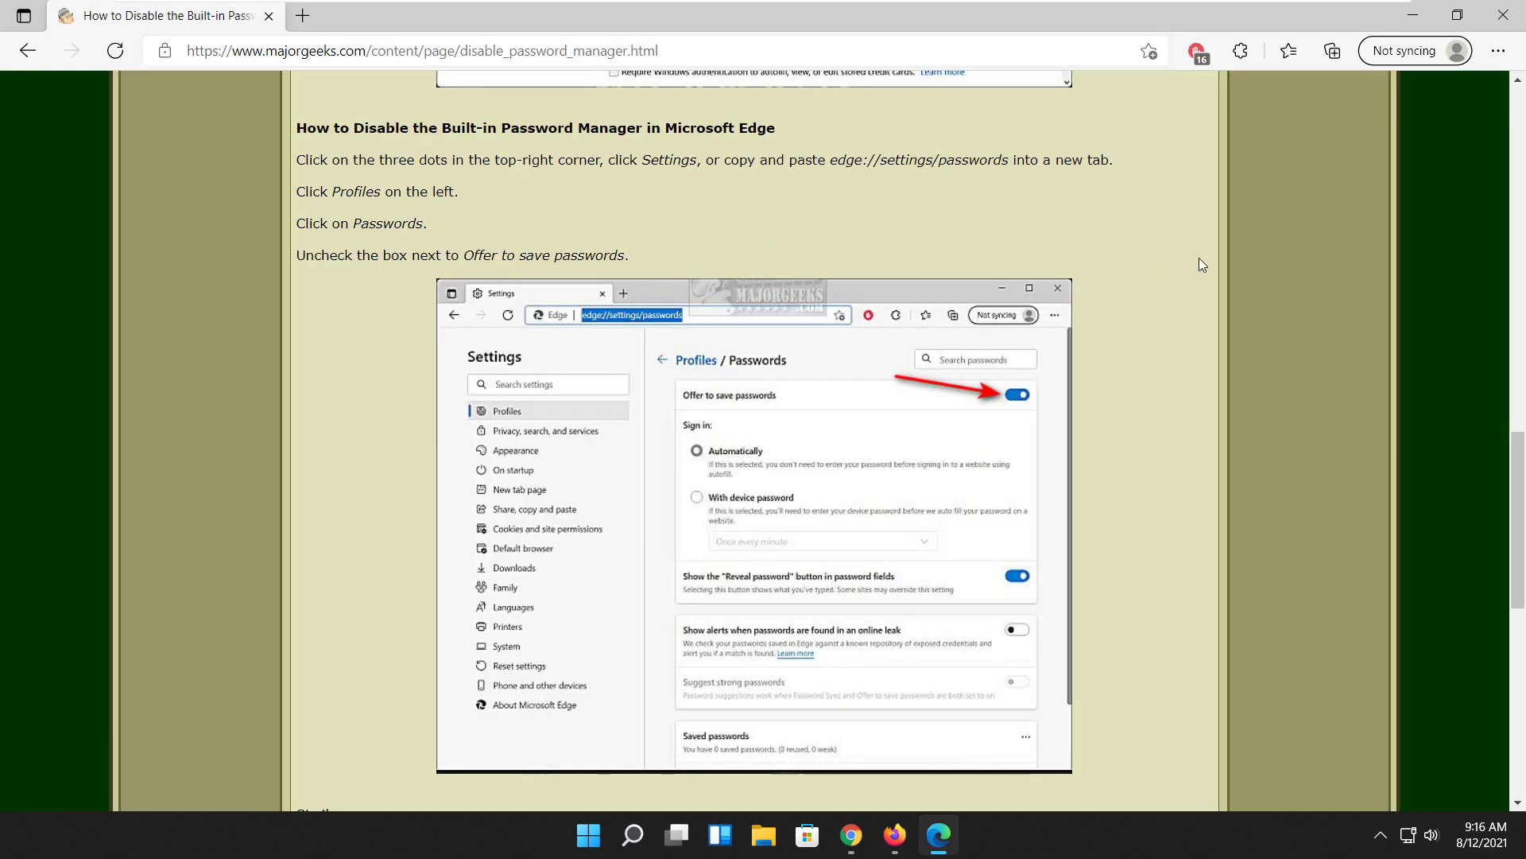
{"action": "left_click", "coordinate": [1498, 52]}
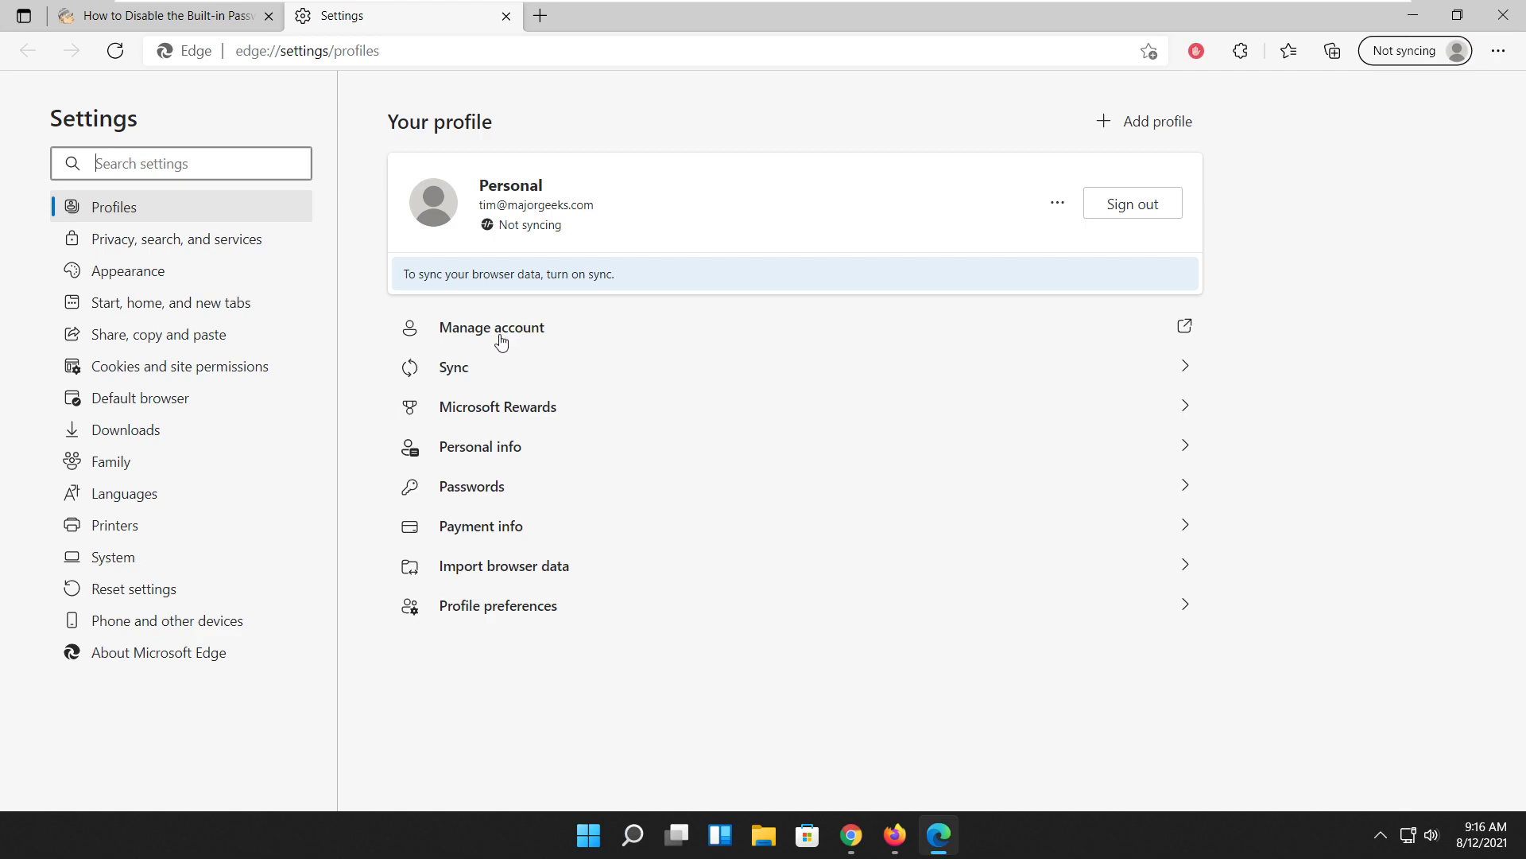
Turn off Offer to save passwords on Edge's Passwords page and check the saved passwords count
{"action": "left_click", "coordinate": [501, 489]}
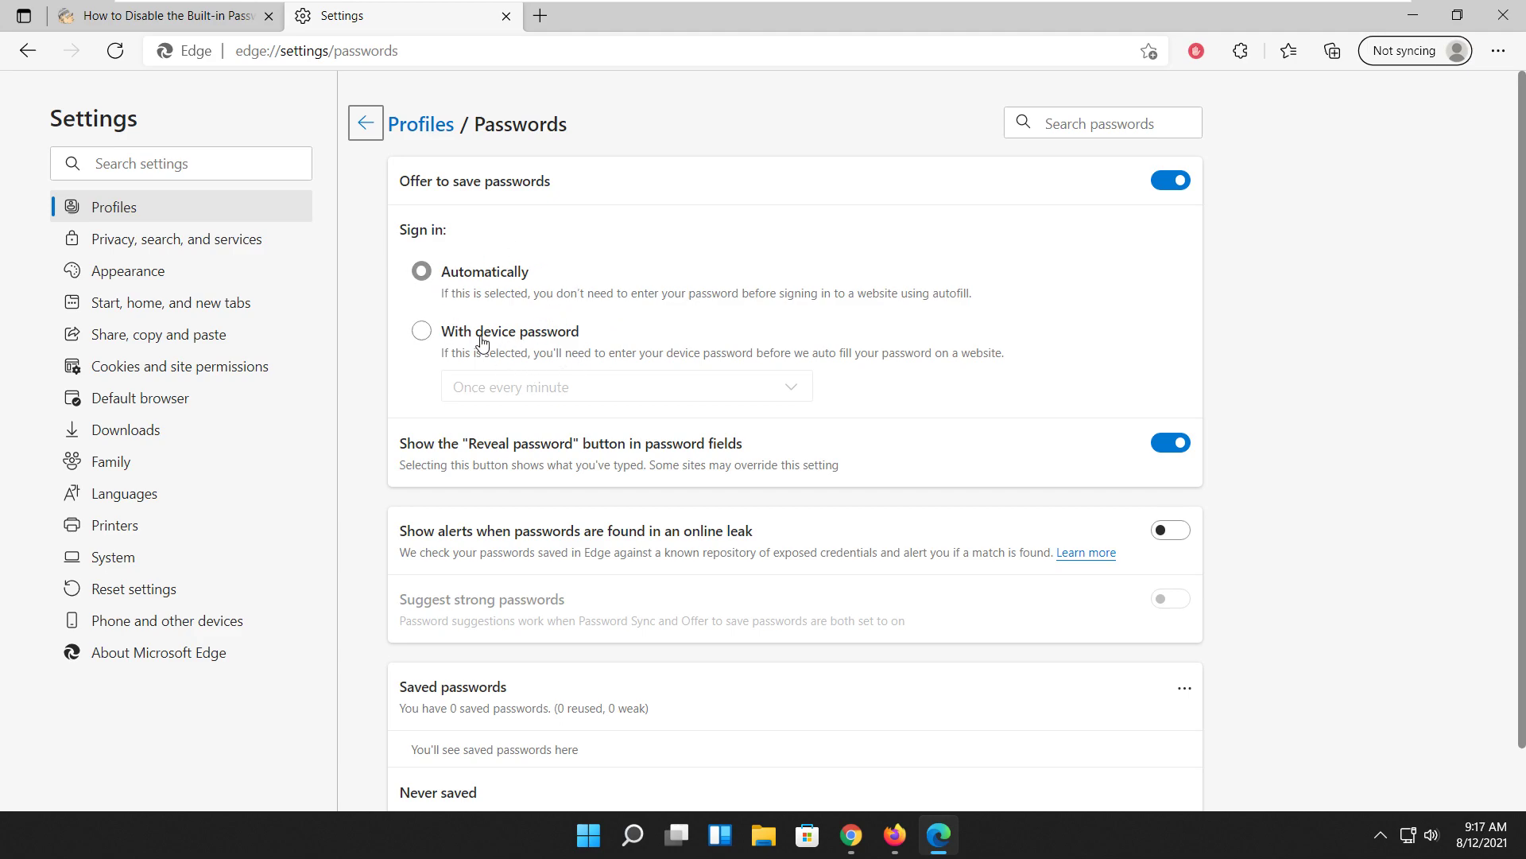
{"action": "left_click", "coordinate": [1175, 186]}
{"action": "scroll", "coordinate": [619, 326], "scroll_direction": "down", "scroll_amount": 1}
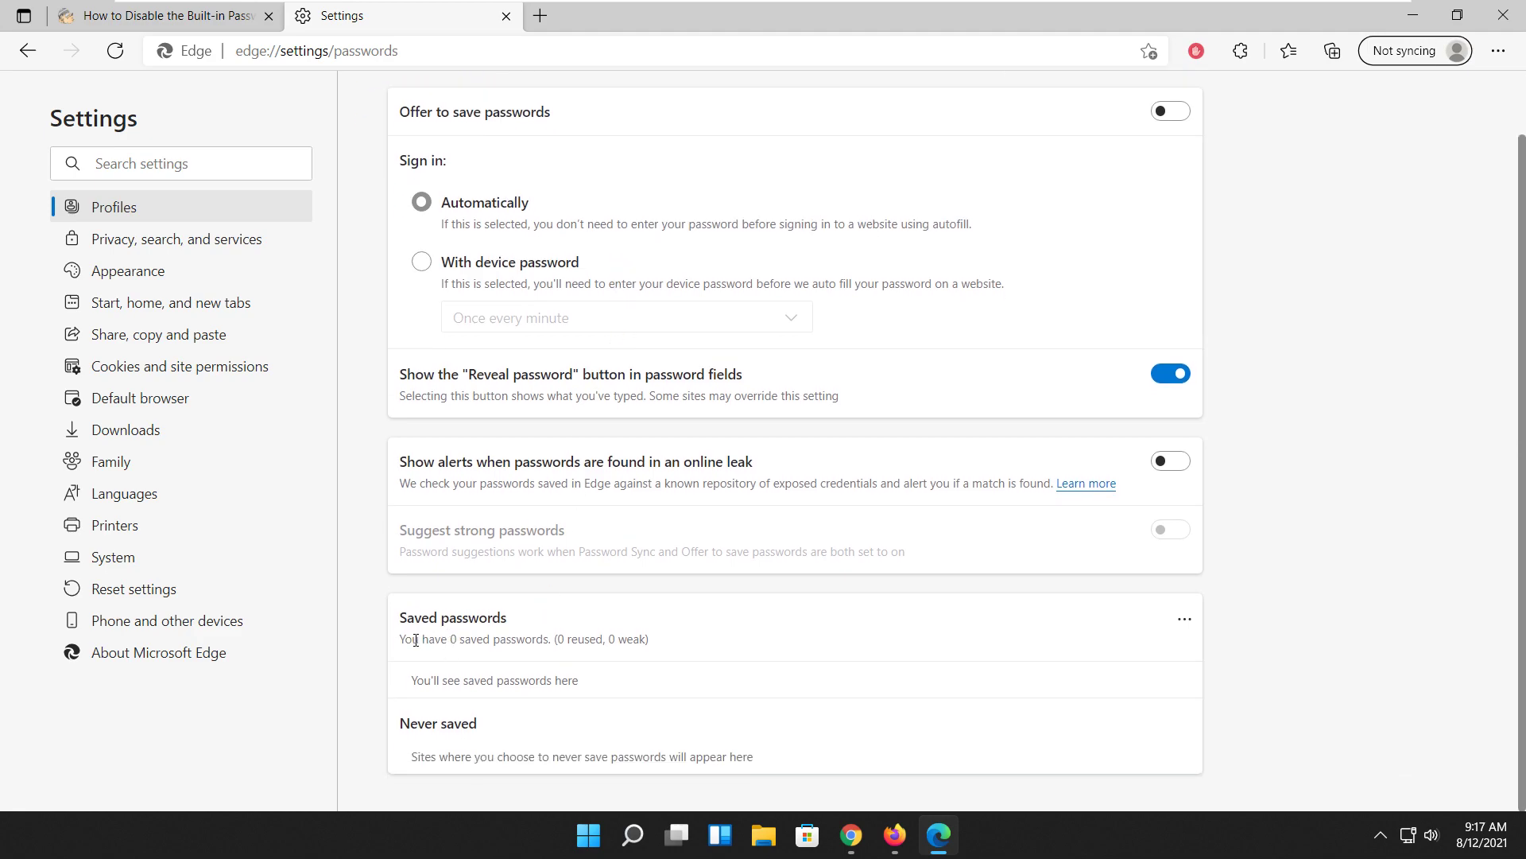
{"action": "left_click_drag", "start_coordinate": [450, 640], "coordinate": [679, 645]}
{"action": "left_click", "coordinate": [679, 644]}
Close Edge's Settings tab, leaving the guide's Edge password-manager instructions showing
{"action": "left_click", "coordinate": [506, 16]}
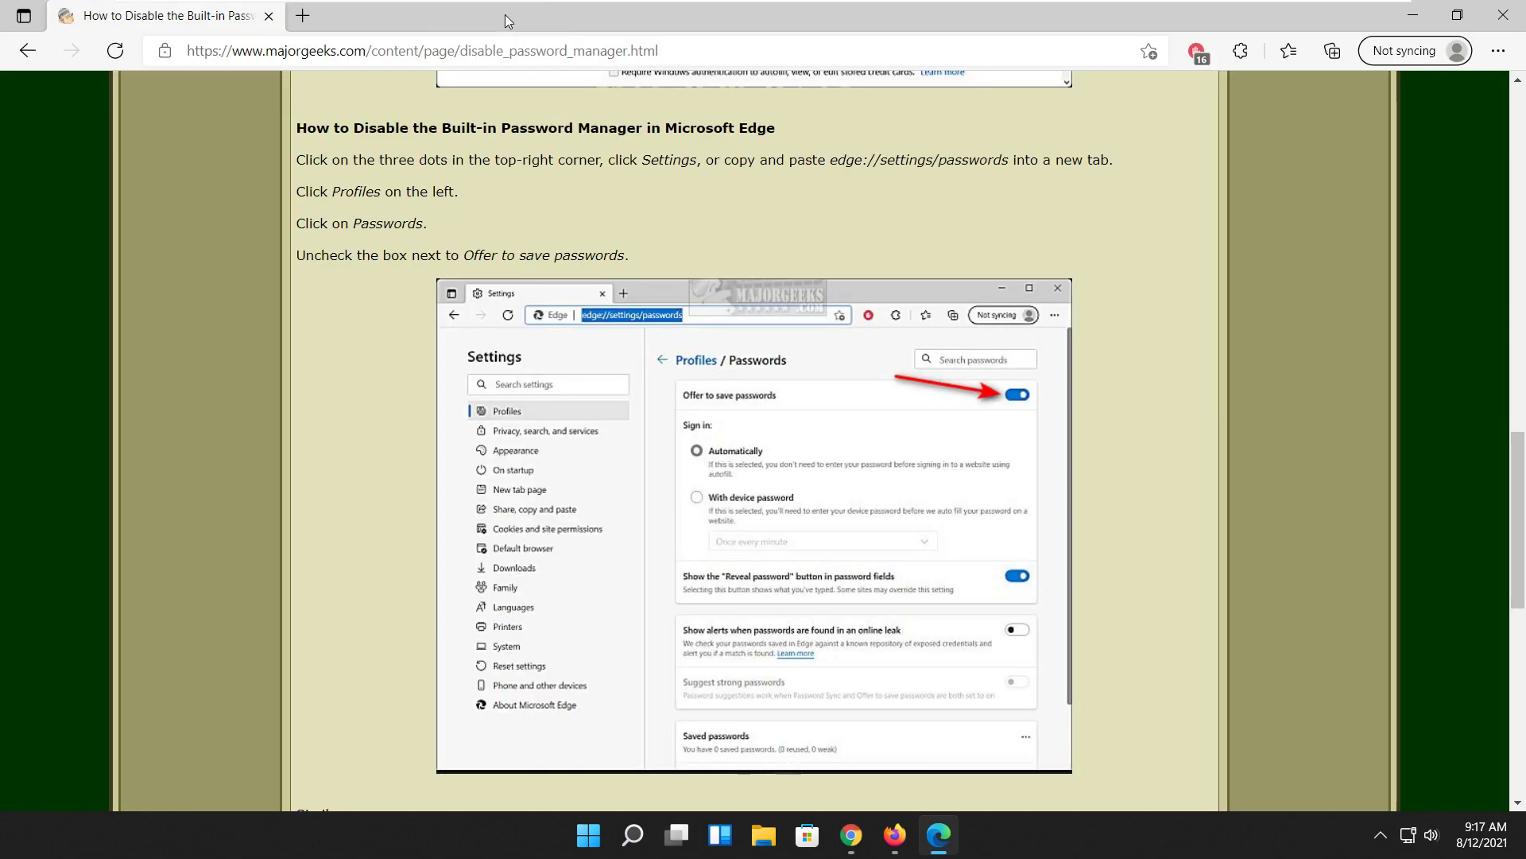
Scroll back up to the top of the MajorGeeks guide
{"action": "scroll", "coordinate": [418, 199], "scroll_direction": "up", "scroll_amount": 10}
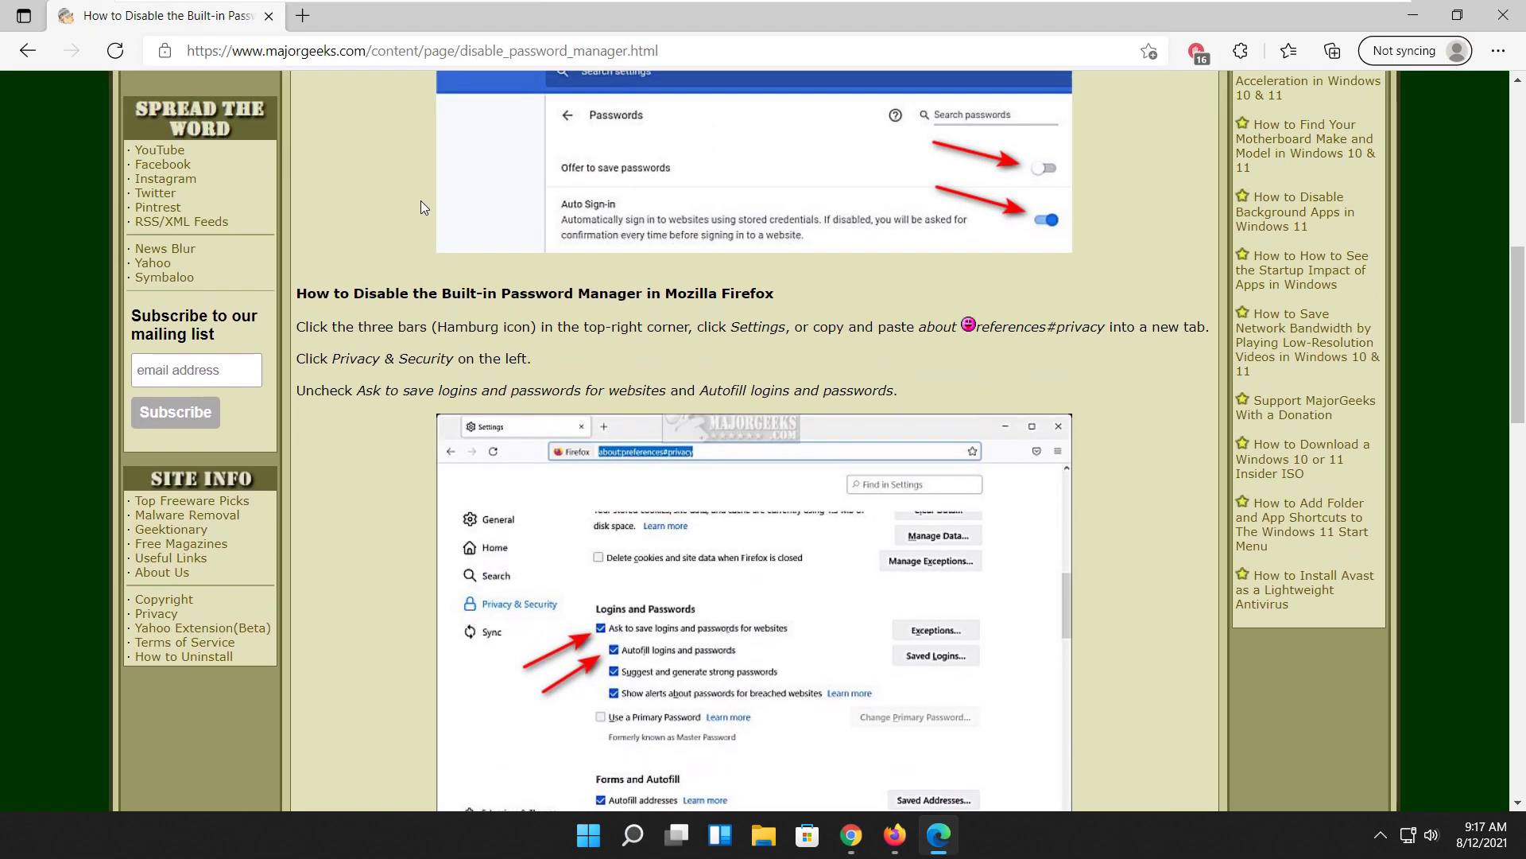
{"action": "scroll", "coordinate": [421, 200], "scroll_direction": "up", "scroll_amount": 8}
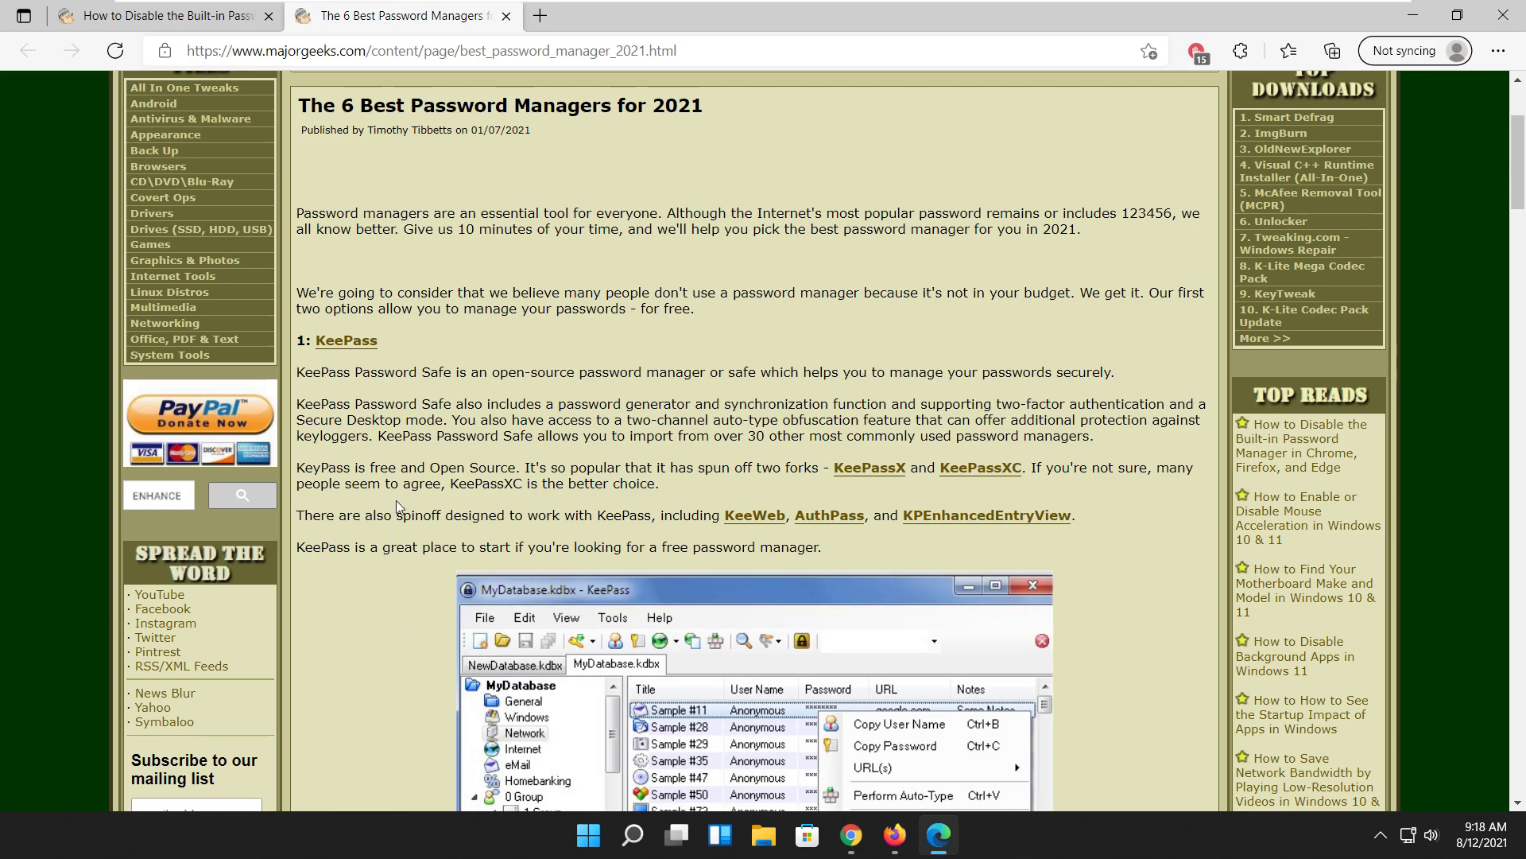
{"action": "scroll", "coordinate": [392, 427], "scroll_direction": "down", "scroll_amount": 9}
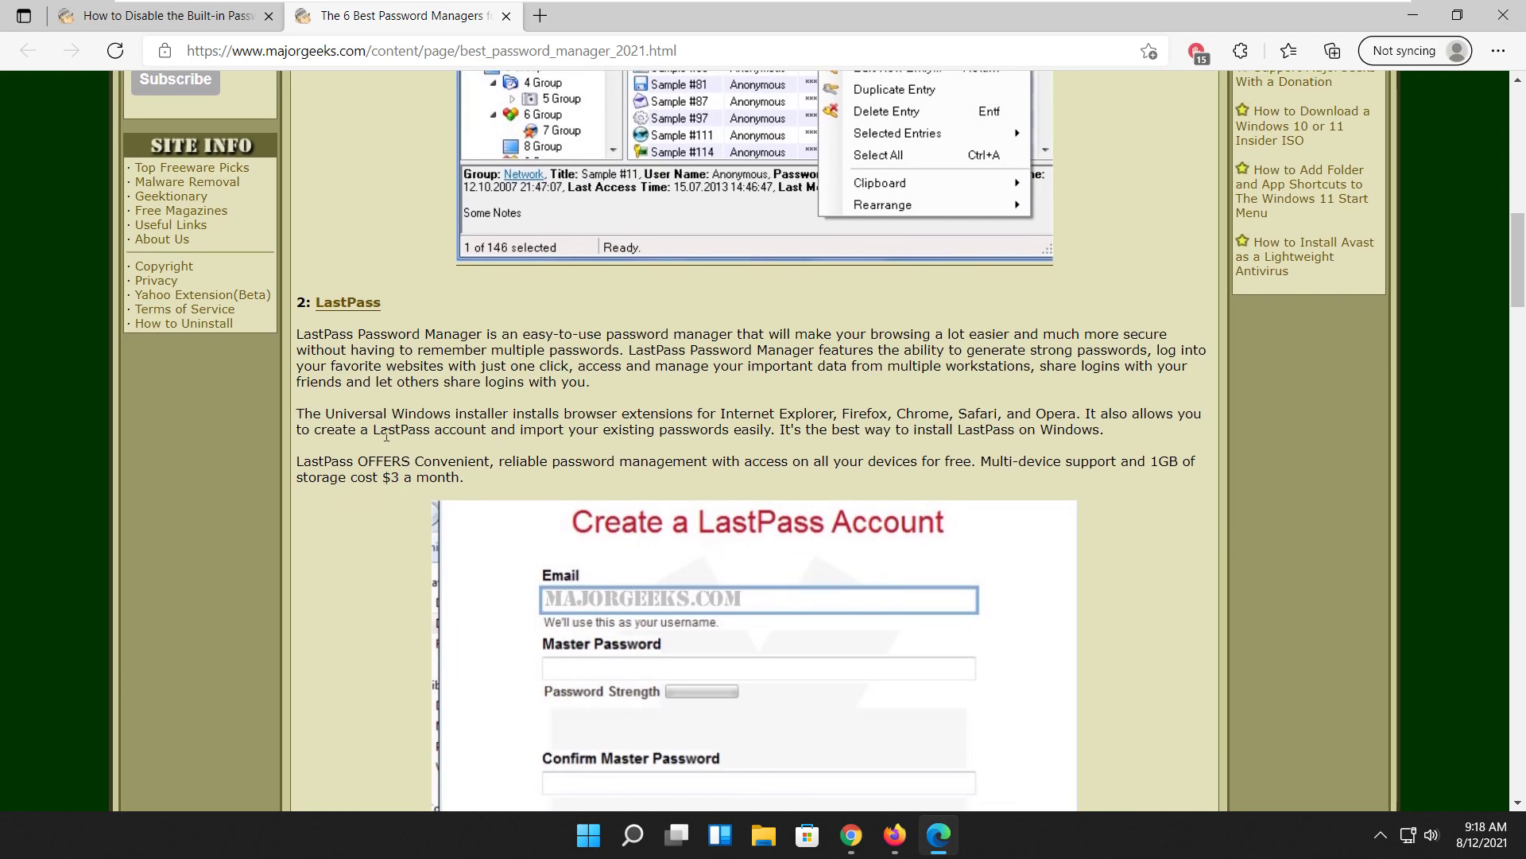
{"action": "scroll", "coordinate": [371, 431], "scroll_direction": "down", "scroll_amount": 13}
{"action": "scroll", "coordinate": [371, 431], "scroll_direction": "down", "scroll_amount": 11}
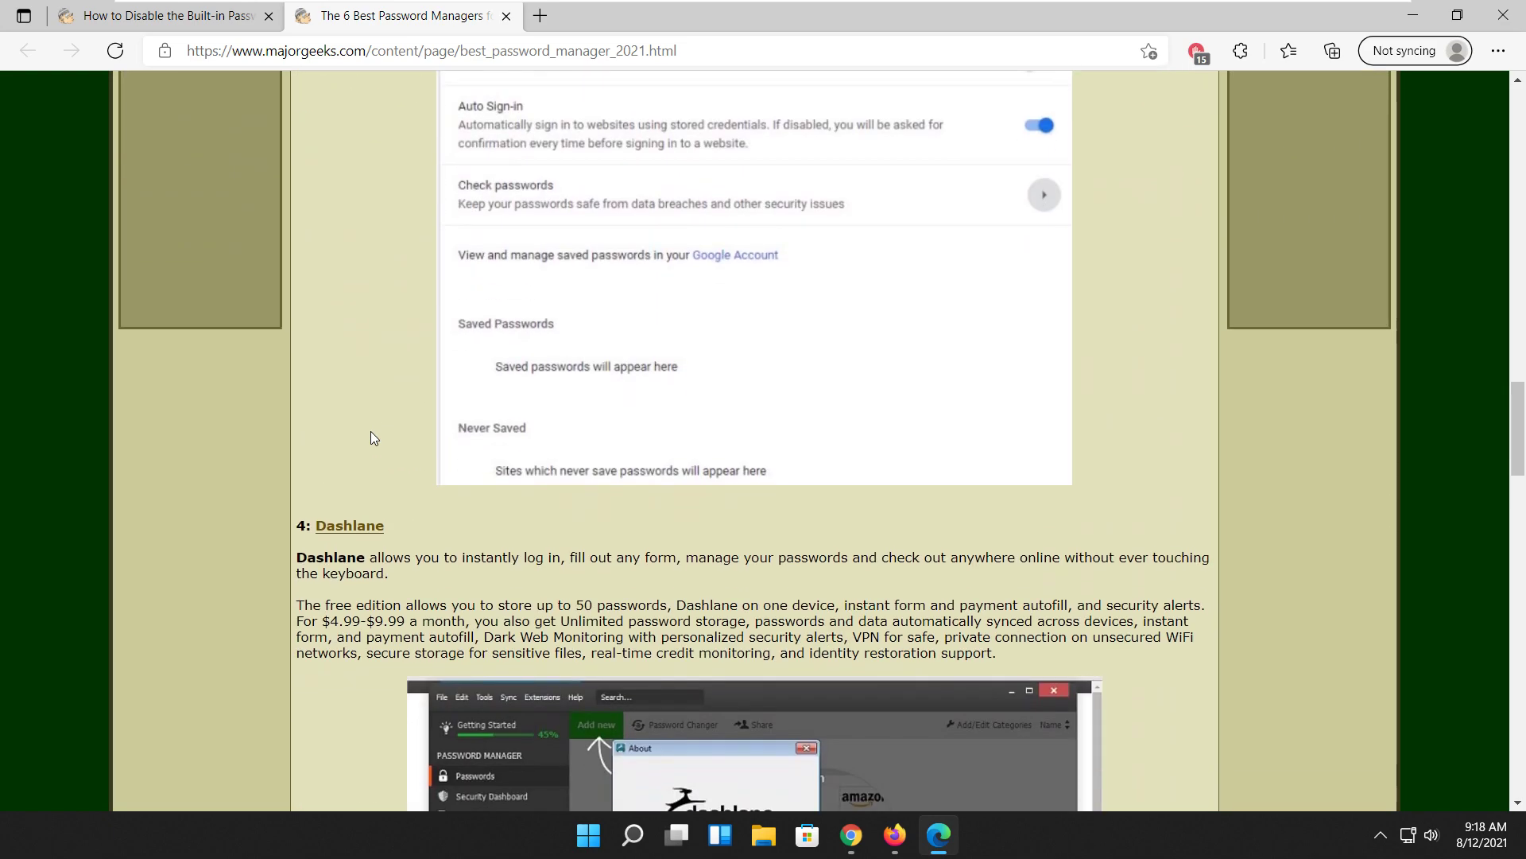
{"action": "scroll", "coordinate": [372, 432], "scroll_direction": "down", "scroll_amount": 12}
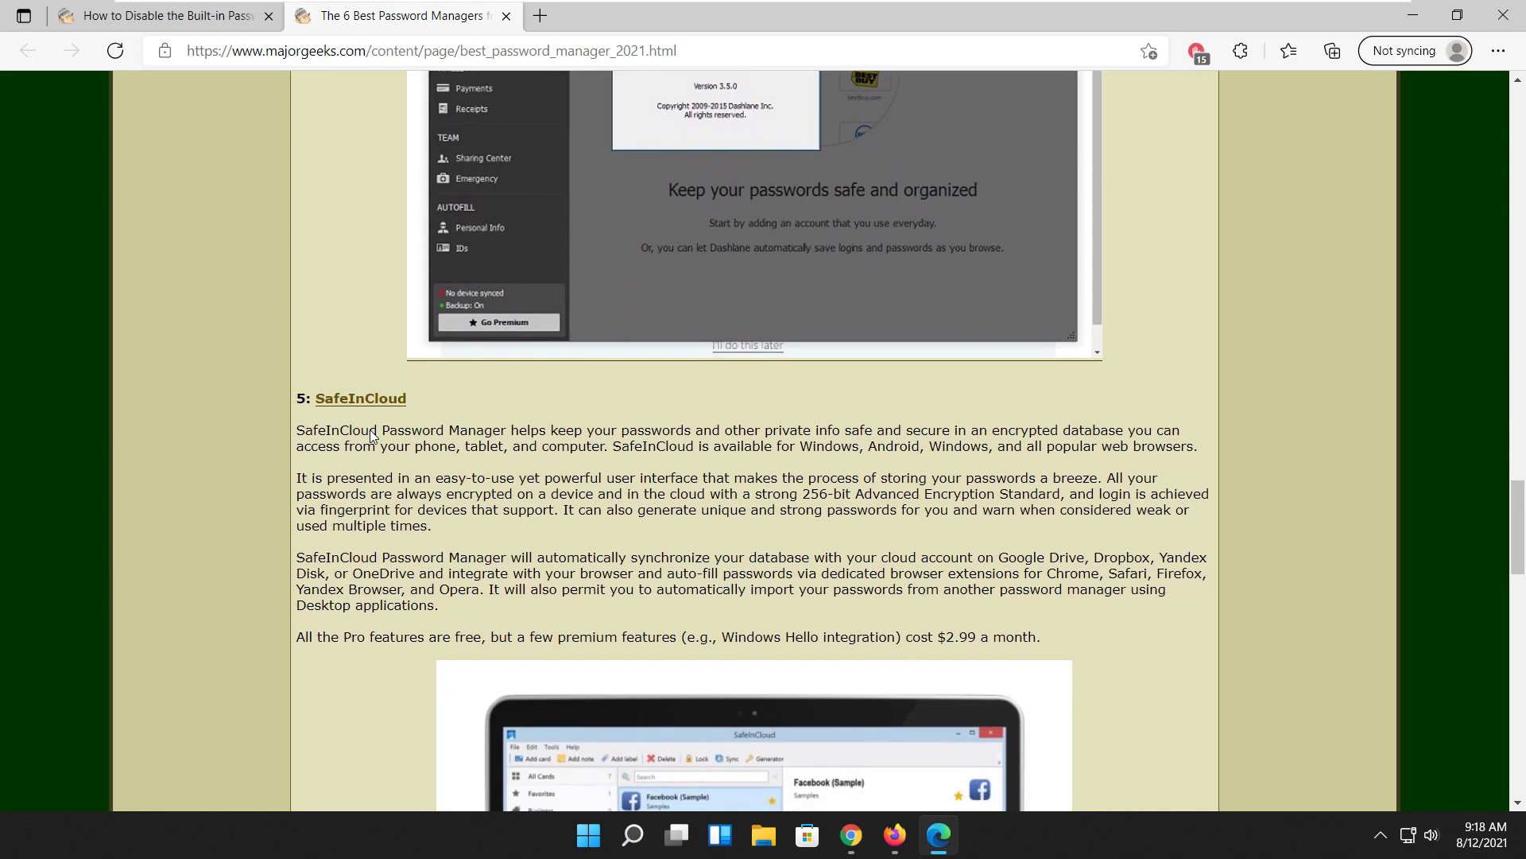
{"action": "scroll", "coordinate": [369, 436], "scroll_direction": "down", "scroll_amount": 2}
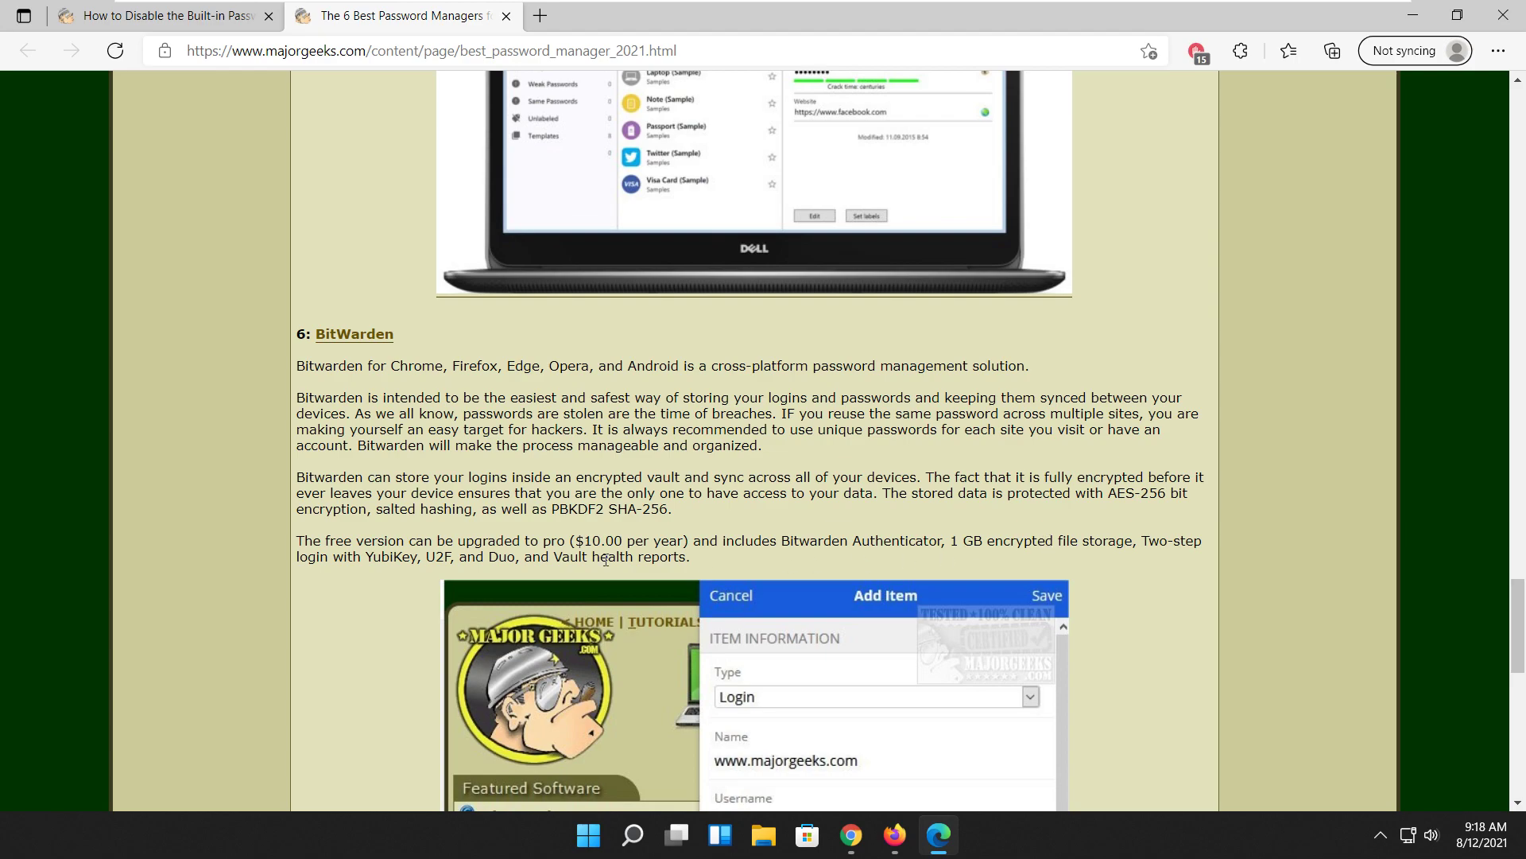
{"action": "scroll", "coordinate": [505, 544], "scroll_direction": "up", "scroll_amount": 4}
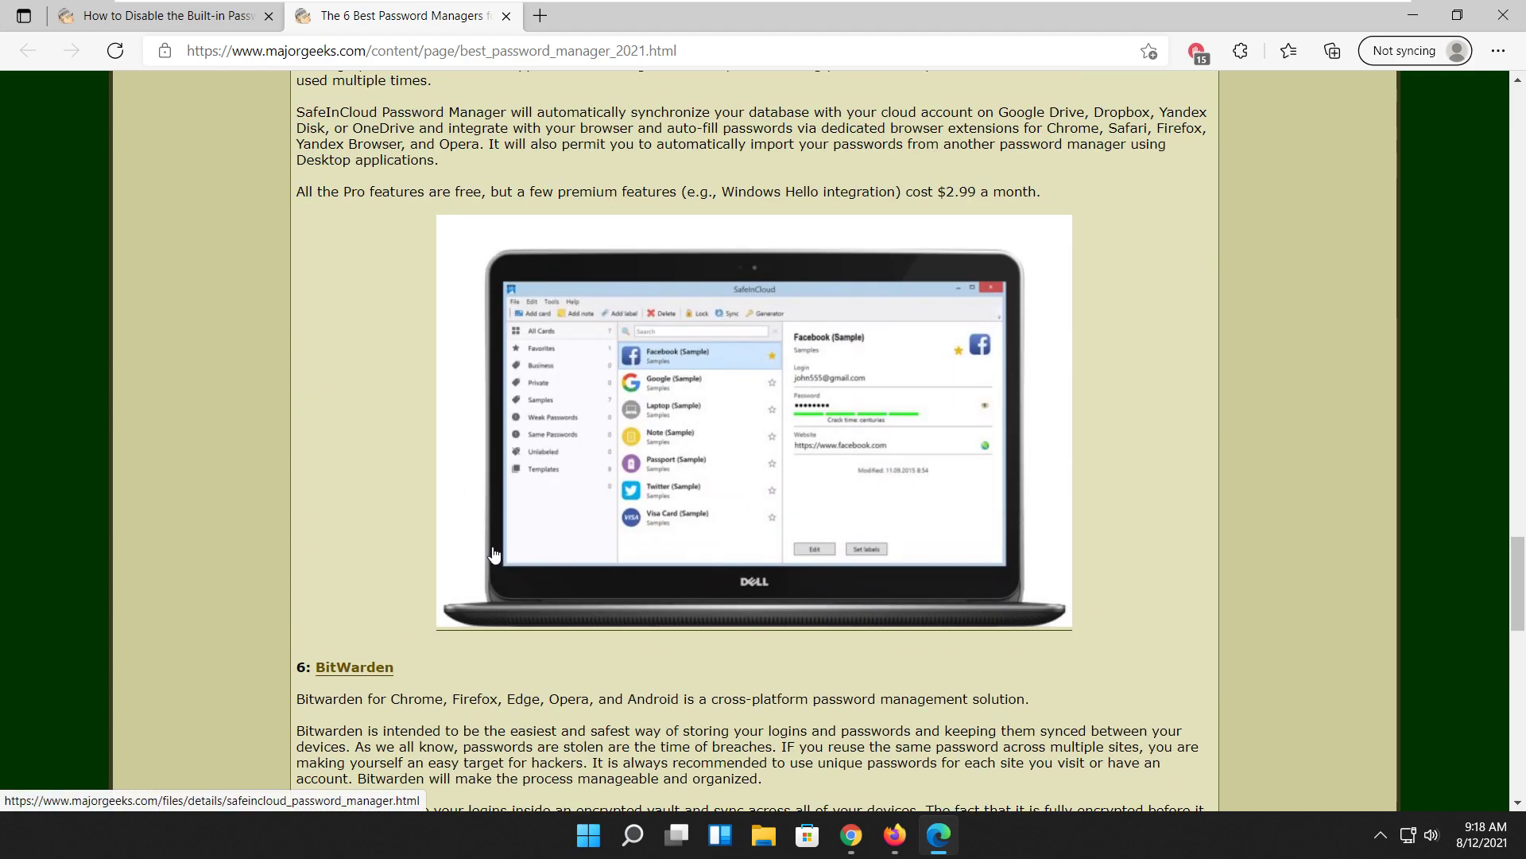
{"action": "scroll", "coordinate": [495, 553], "scroll_direction": "down", "scroll_amount": 5}
{"action": "scroll", "coordinate": [495, 540], "scroll_direction": "down", "scroll_amount": 4}
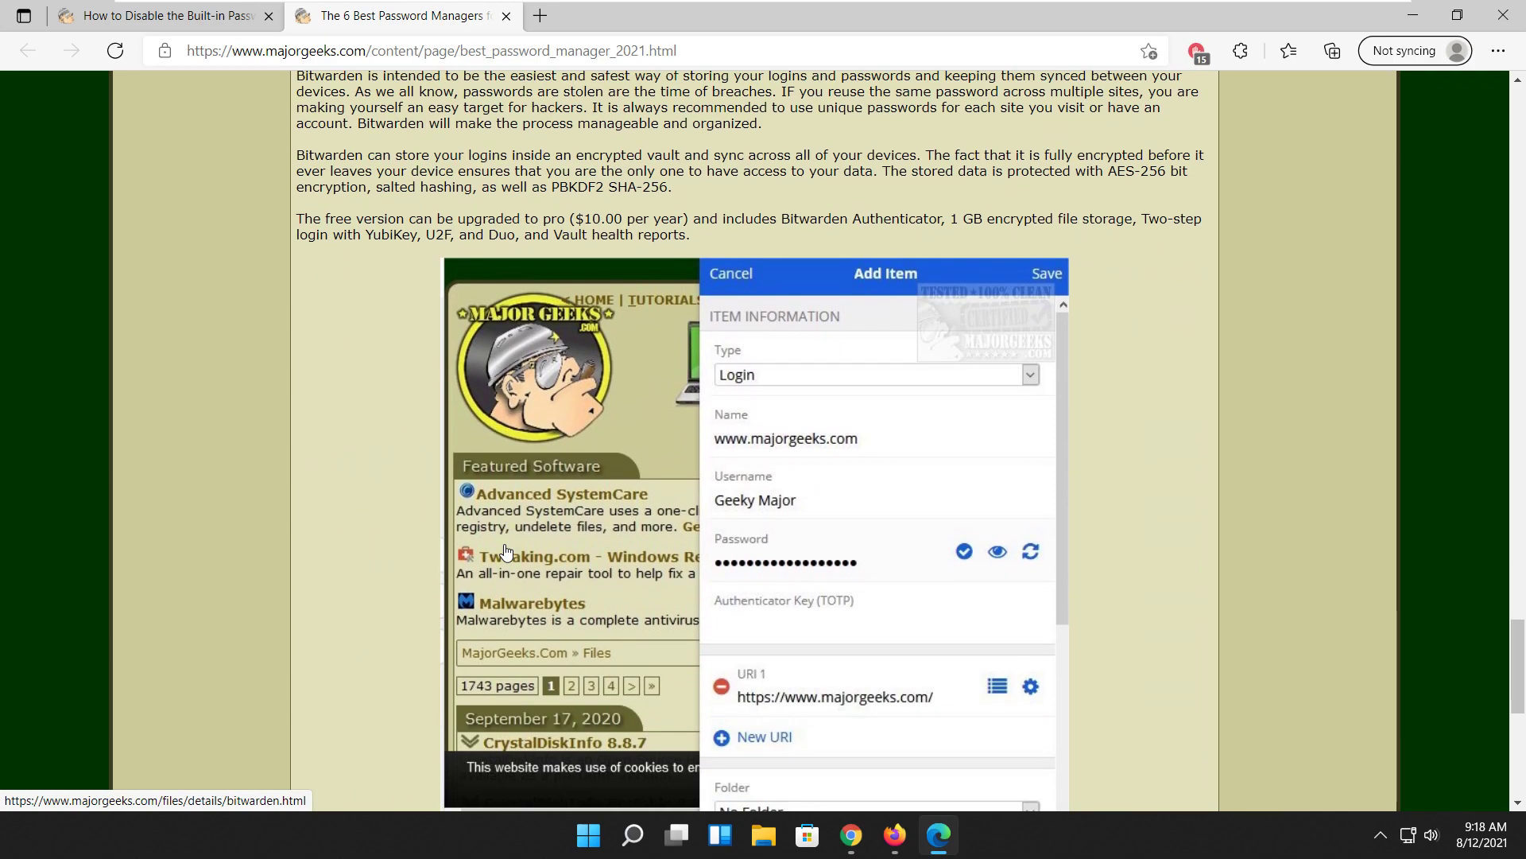
{"action": "scroll", "coordinate": [389, 497], "scroll_direction": "up", "scroll_amount": 1}
{"action": "scroll", "coordinate": [365, 477], "scroll_direction": "down", "scroll_amount": 1}
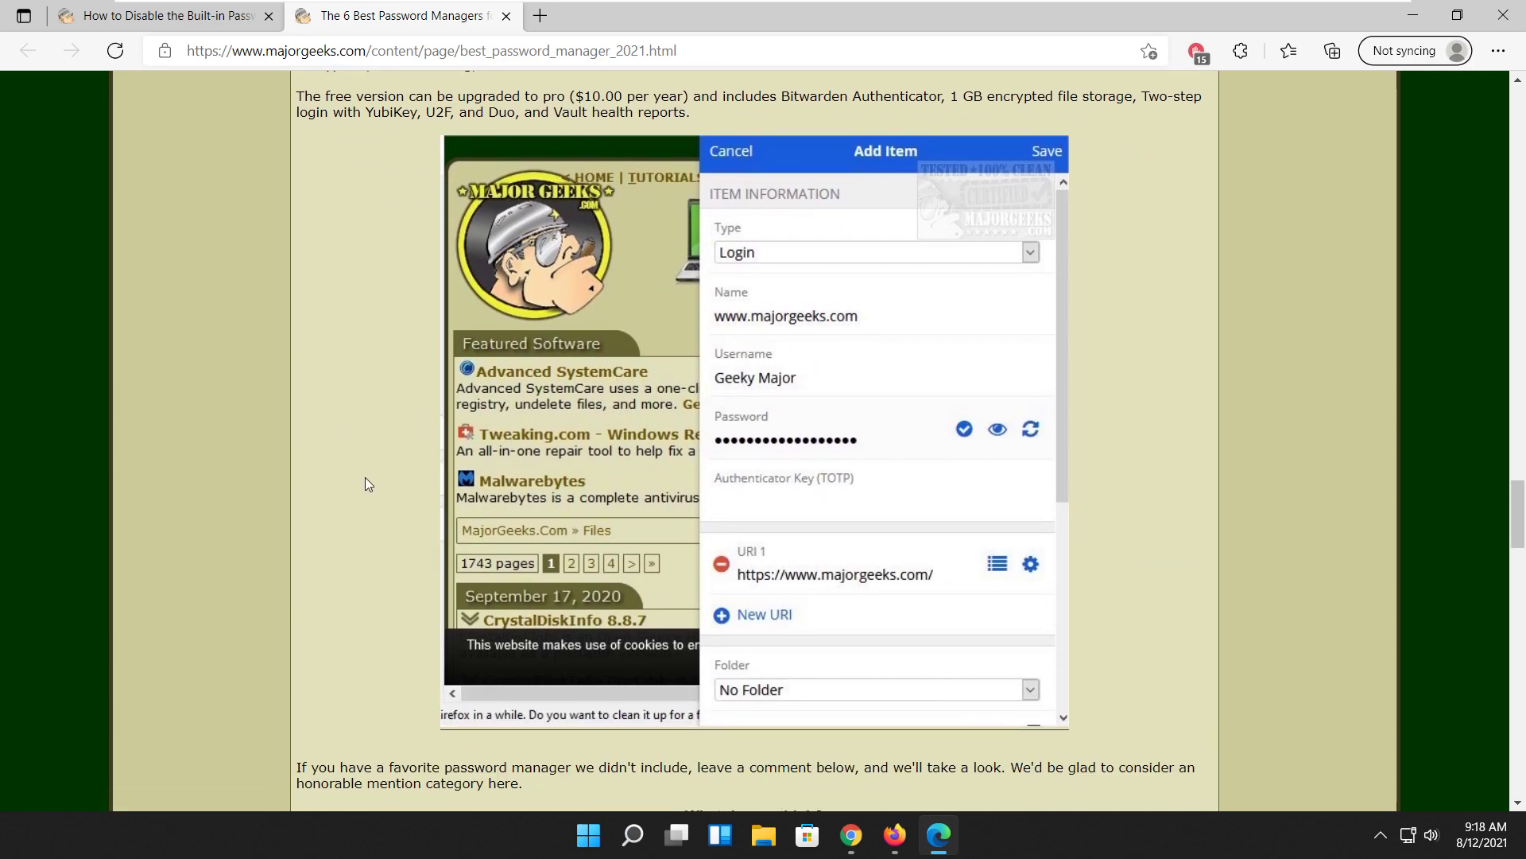
{"action": "scroll", "coordinate": [365, 477], "scroll_direction": "up", "scroll_amount": 10}
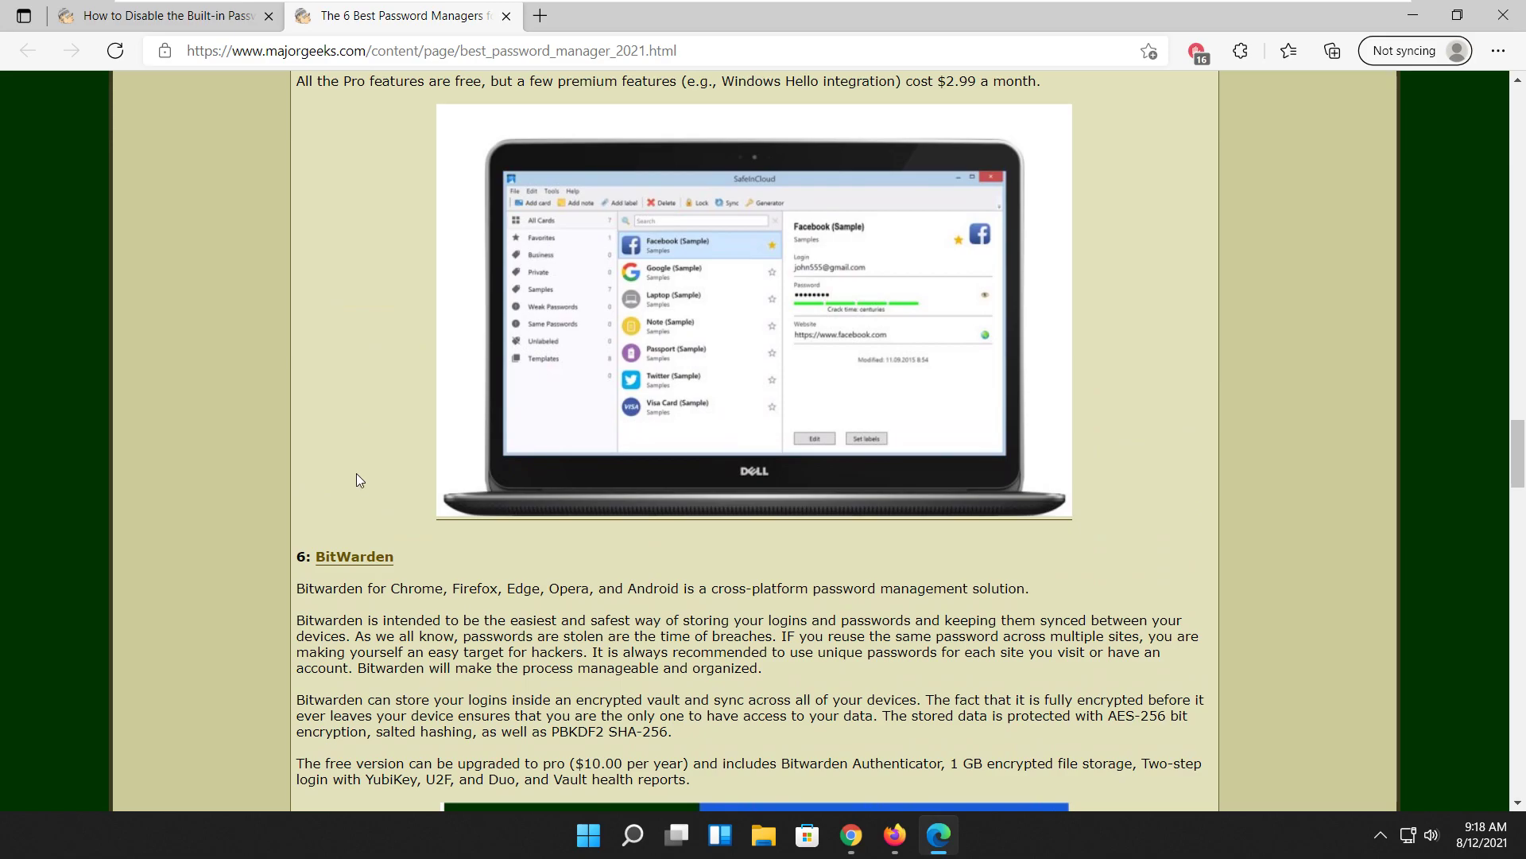
{"action": "scroll", "coordinate": [356, 474], "scroll_direction": "up", "scroll_amount": 10}
{"action": "scroll", "coordinate": [356, 474], "scroll_direction": "up", "scroll_amount": 20}
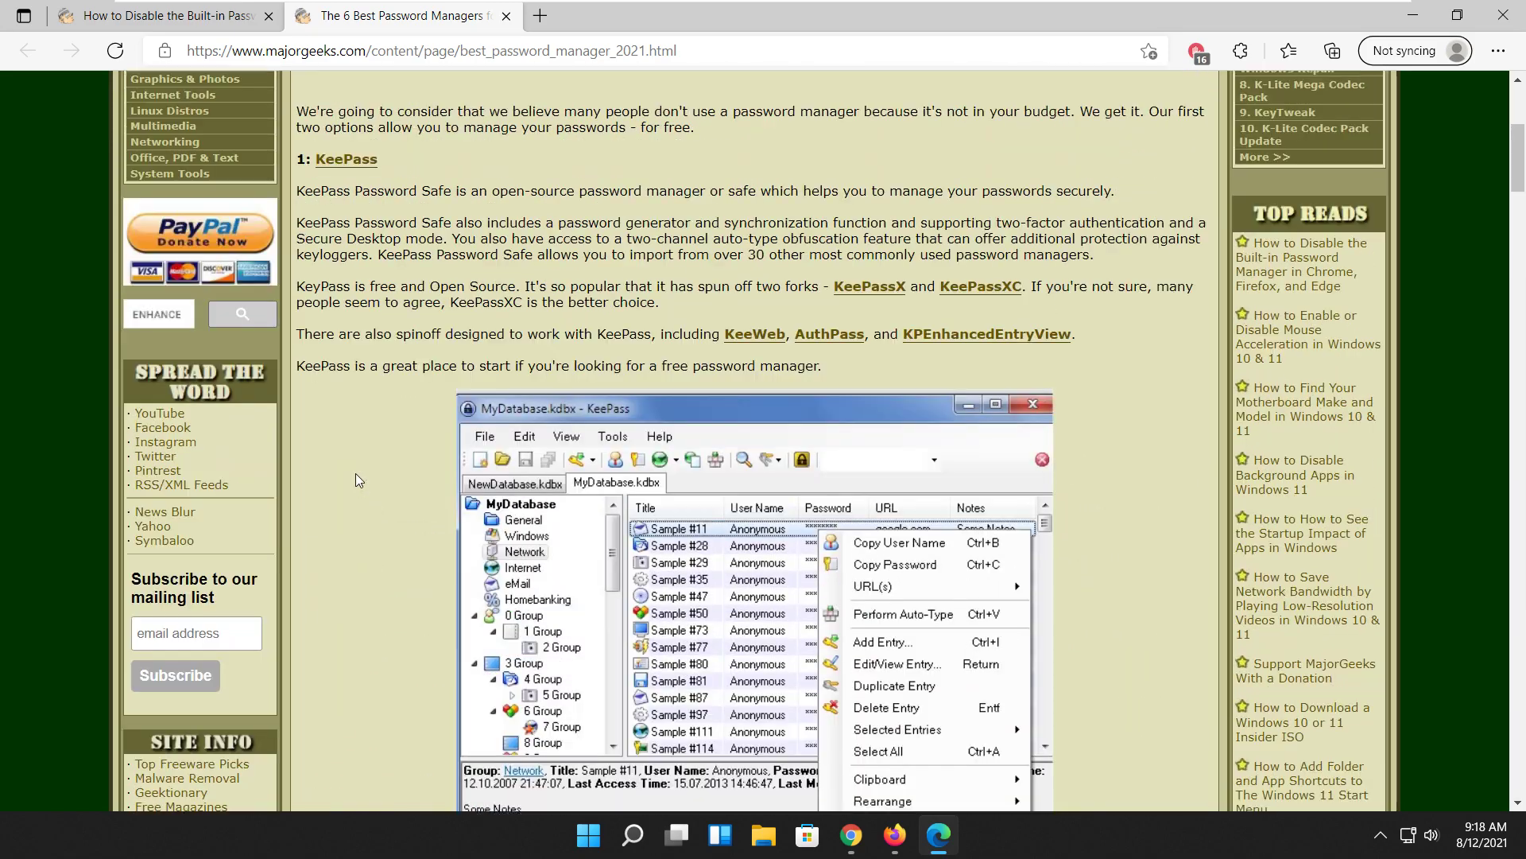
{"action": "scroll", "coordinate": [355, 474], "scroll_direction": "up", "scroll_amount": 1}
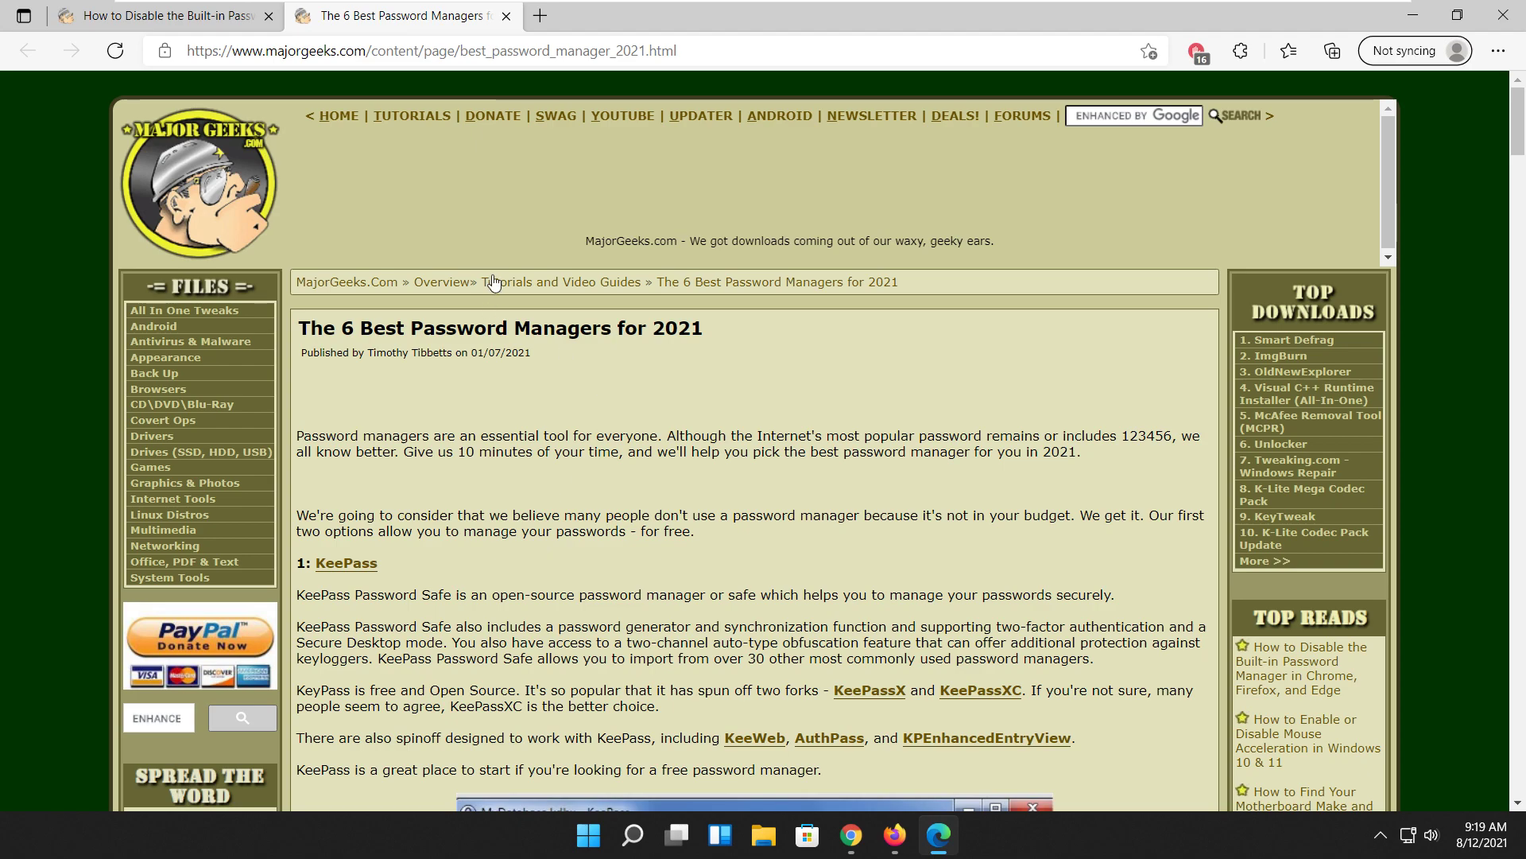
Close The 6 Best Password Managers tab, leaving only the disable-password-manager guide
{"action": "left_click", "coordinate": [506, 16]}
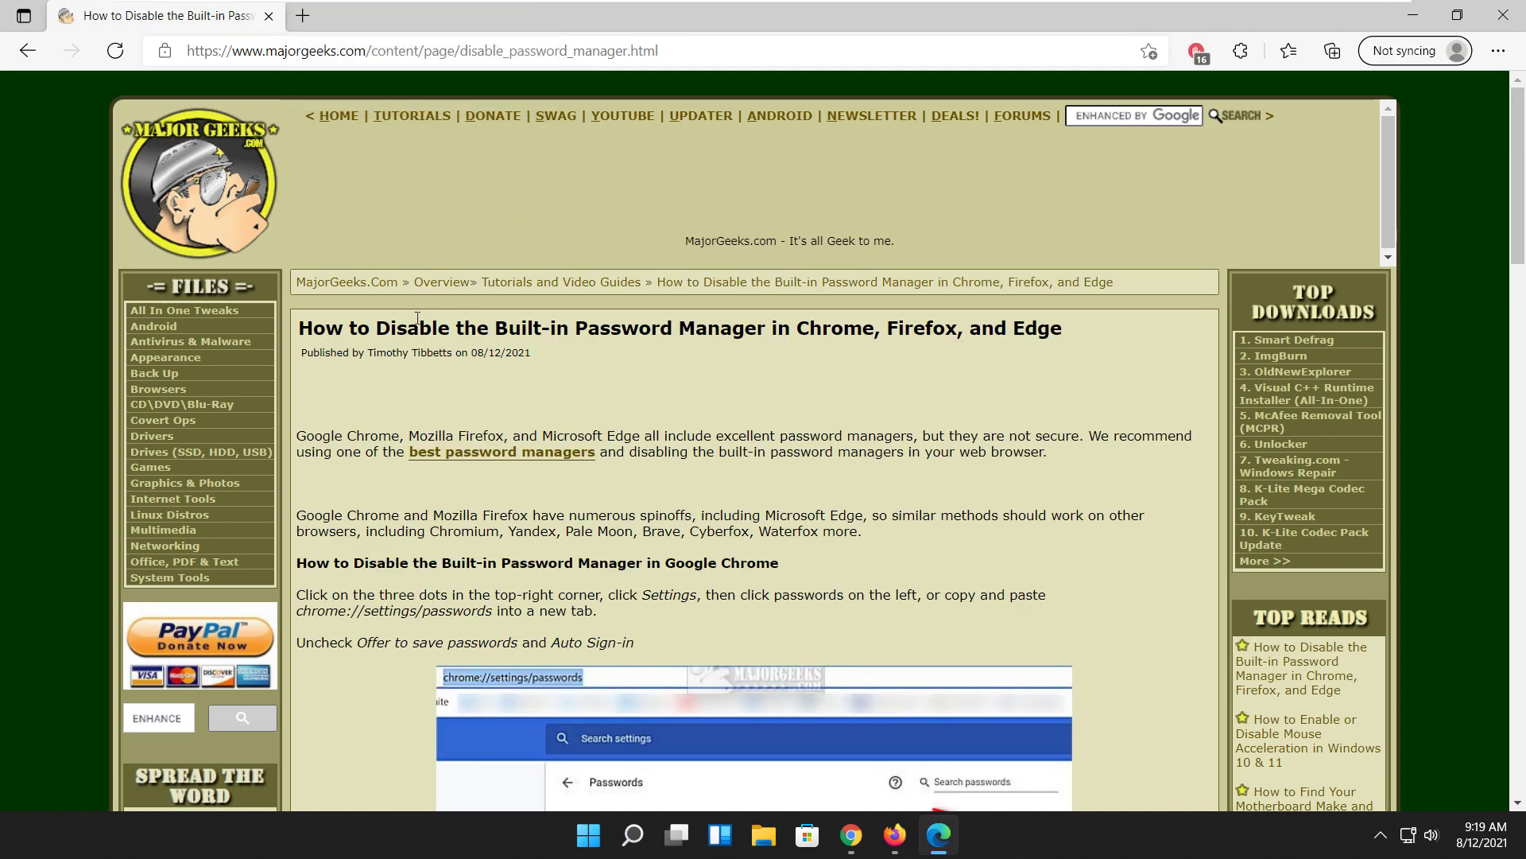